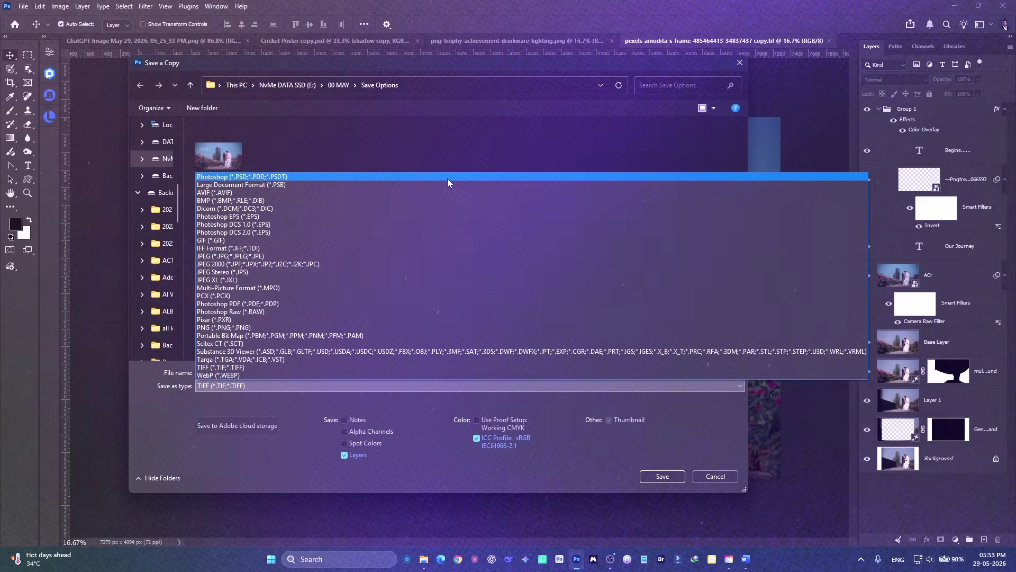
# - Save a flattened copy of the couple photo in JPEG format under the name "Client Copy"
pyautogui.click(420, 255)
pyautogui.moveTo(344, 372); pyautogui.dragTo(87, 349)
pyautogui.write('Client Copy')
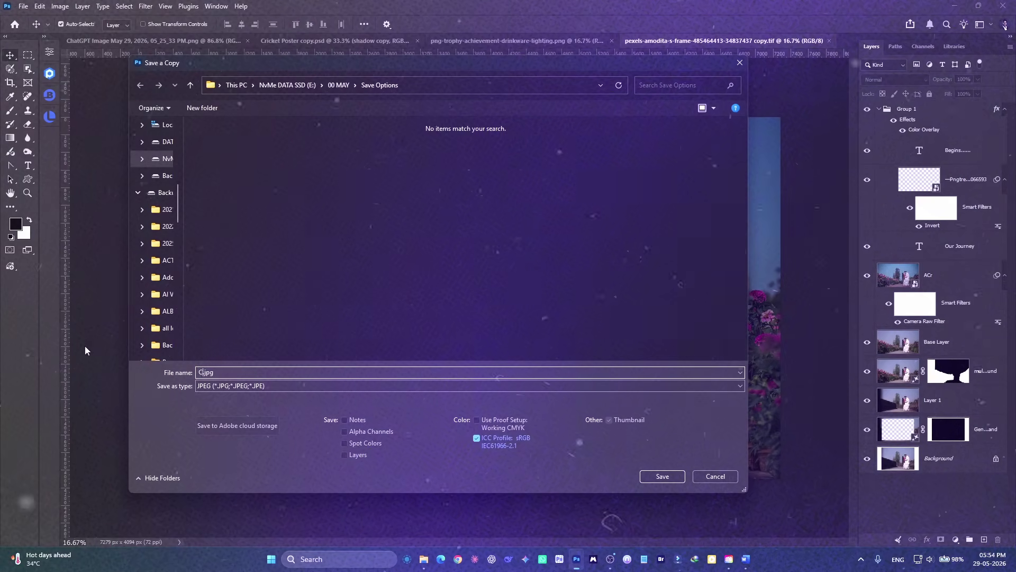
pyautogui.click(662, 476)
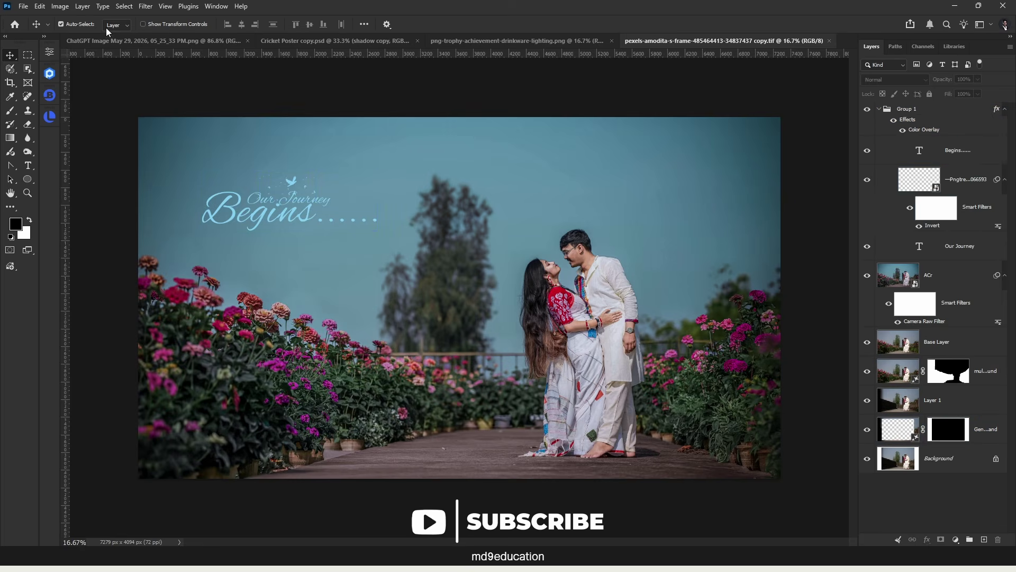
pyautogui.click(24, 7)
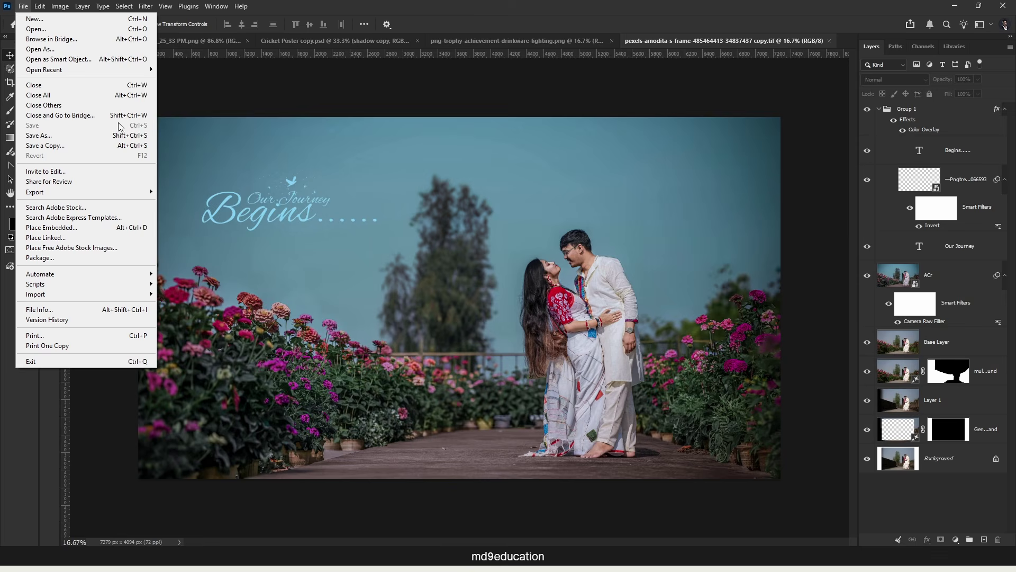
pyautogui.click(768, 54)
pyautogui.click(636, 211)
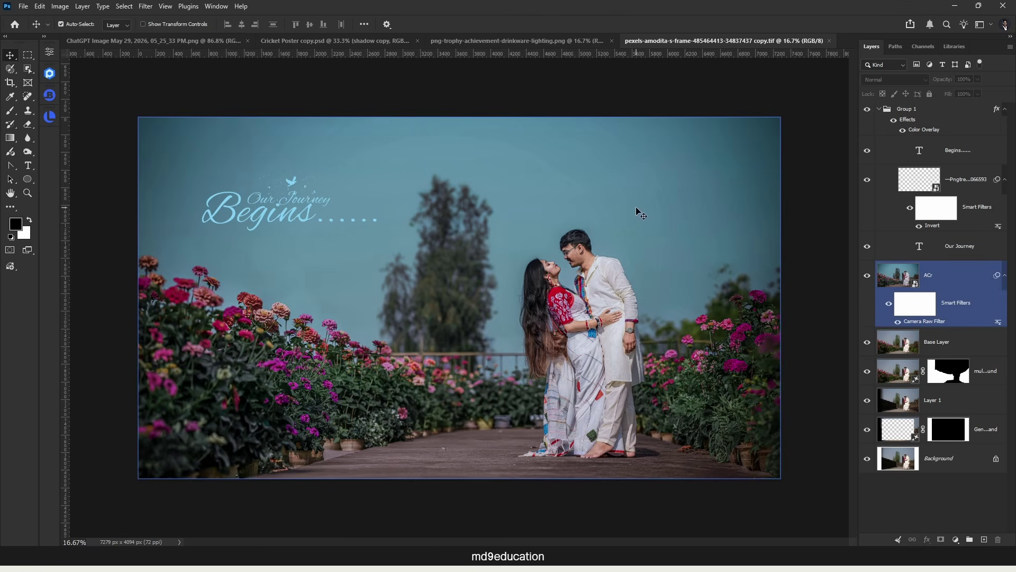
pyautogui.hotkey('ctrl', 'd')
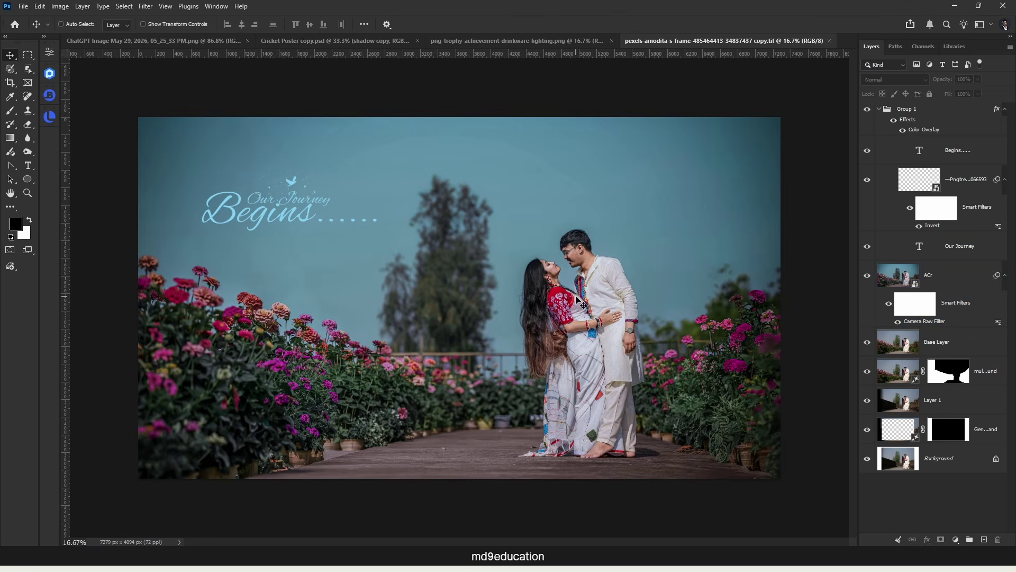
pyautogui.click(576, 296)
pyautogui.hotkey('ctrl', 'd')
pyautogui.click(289, 322)
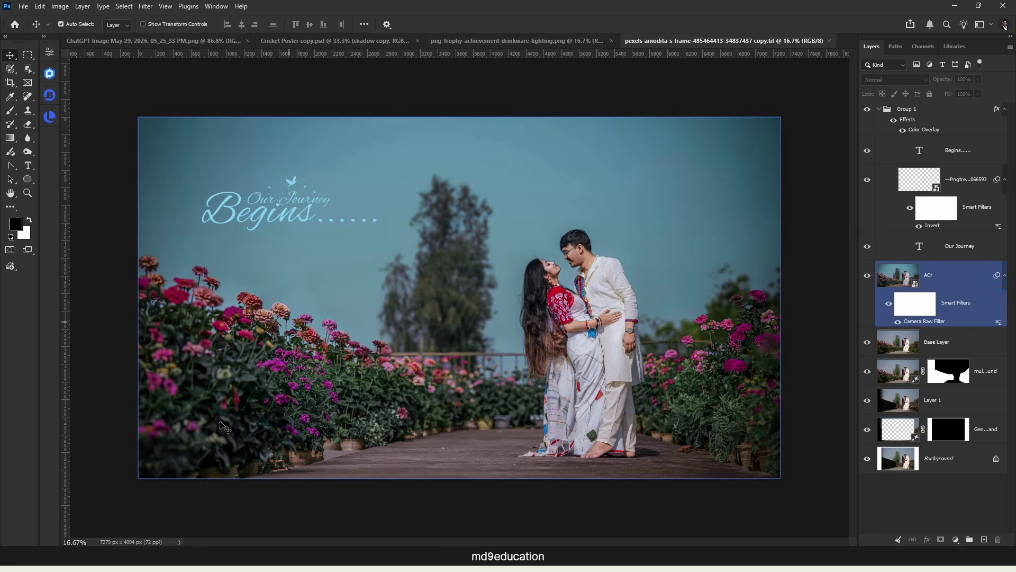
pyautogui.click(797, 248)
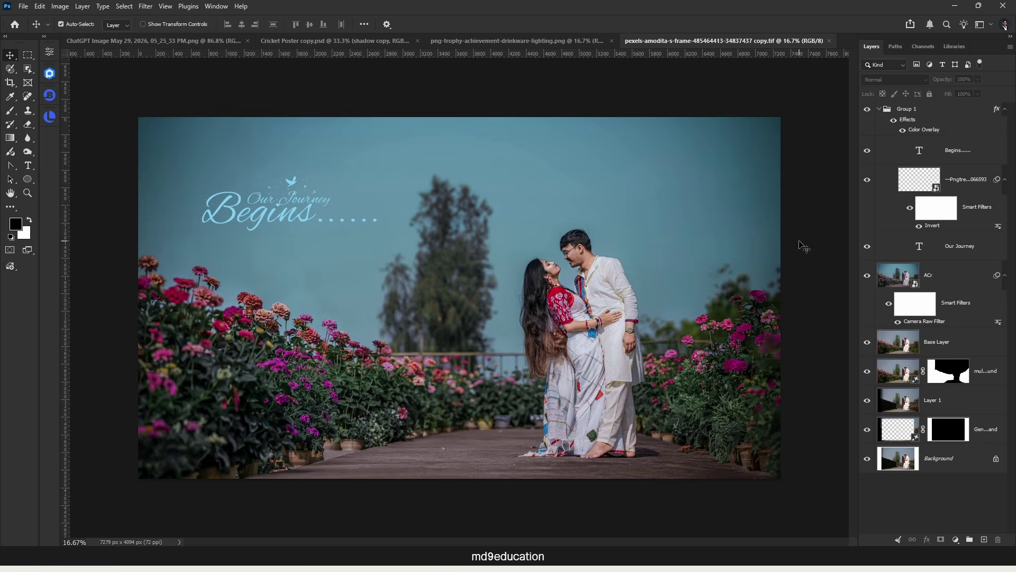
# - Paint two wavy freehand brush strokes across the photo on a new layer and move that layer above Group 1
pyautogui.click(9, 111)
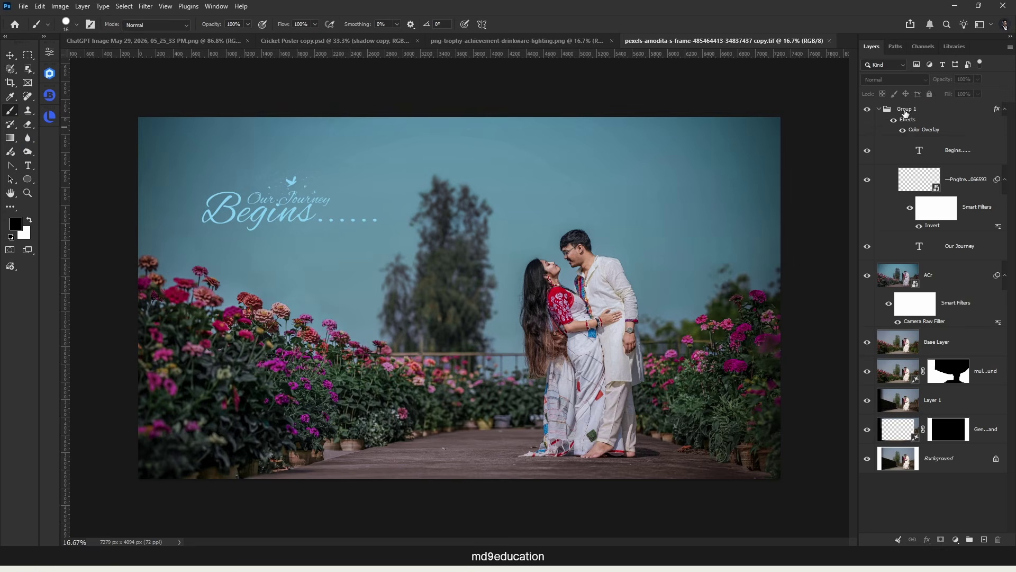
pyautogui.click(906, 113)
pyautogui.click(984, 539)
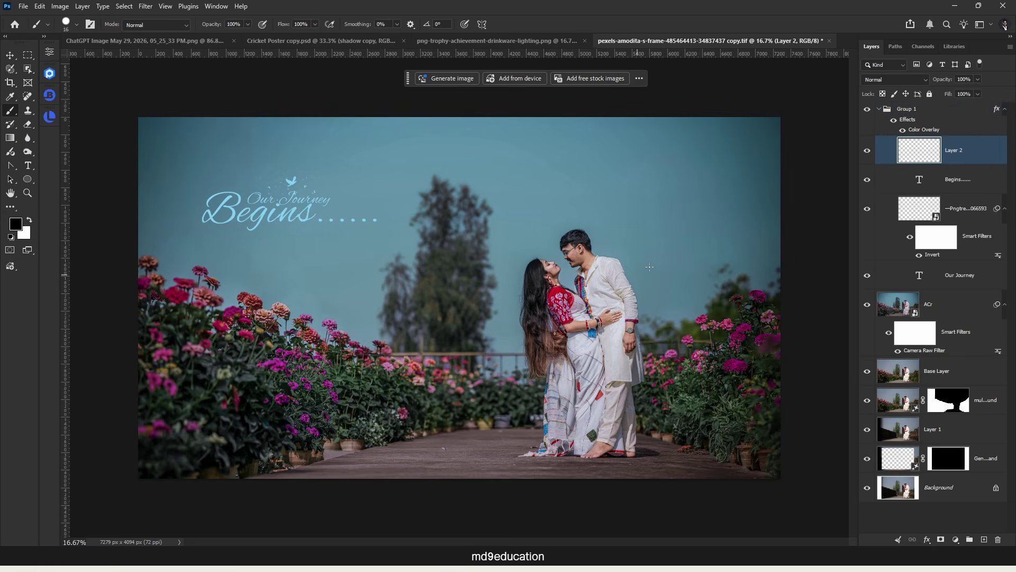
pyautogui.moveTo(595, 194); pyautogui.dragTo(599, 194)
pyautogui.moveTo(678, 152)
pyautogui.mouseDown()
pyautogui.moveTo(595, 151)
pyautogui.moveTo(521, 242)
pyautogui.moveTo(246, 349)
pyautogui.mouseUp()
pyautogui.moveTo(724, 158)
pyautogui.mouseDown()
pyautogui.moveTo(677, 288)
pyautogui.moveTo(497, 352)
pyautogui.mouseUp()
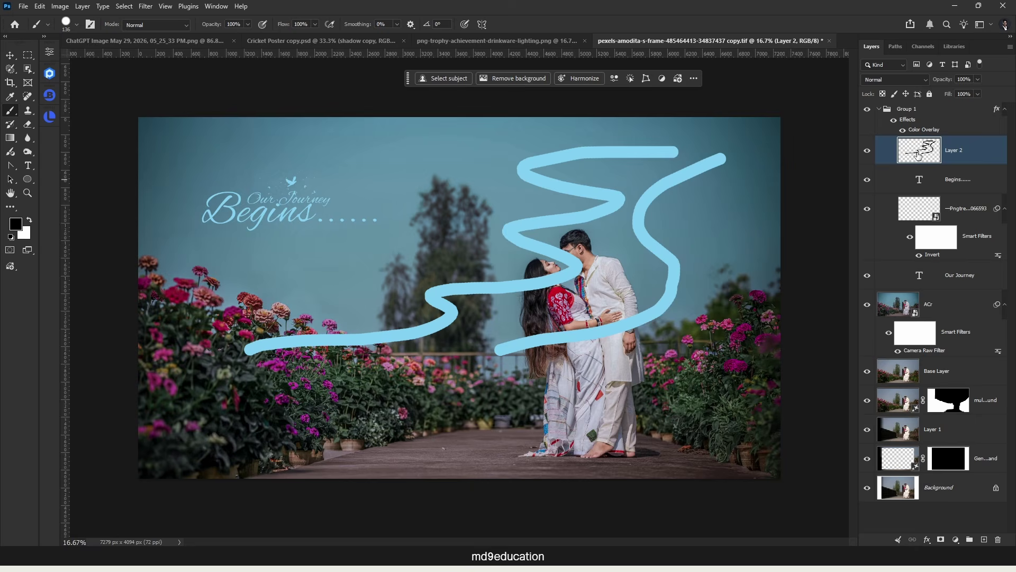
pyautogui.moveTo(921, 153); pyautogui.dragTo(921, 102)
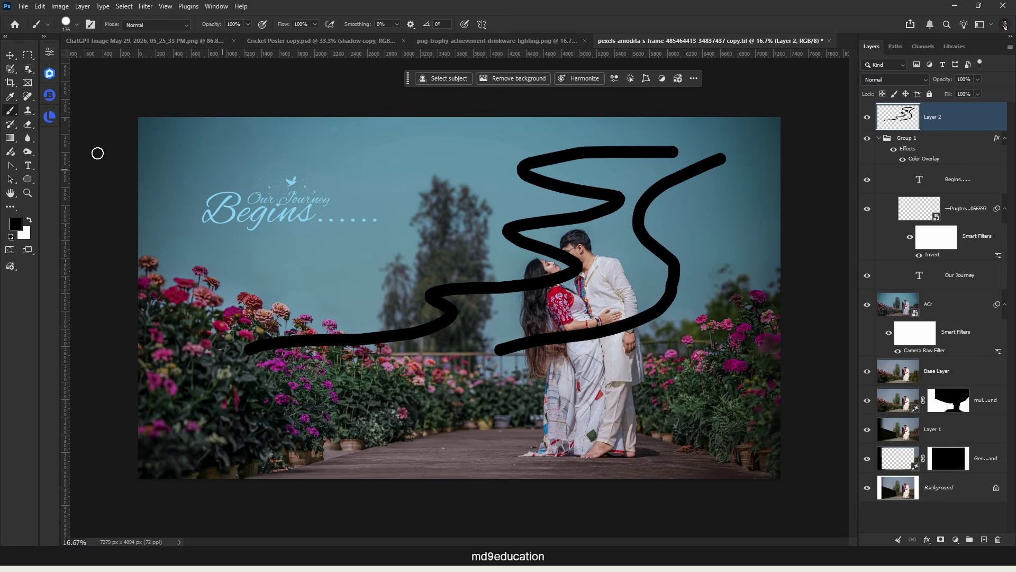
# - Save the painted changes over the existing TIFF file and close the document
pyautogui.click(24, 7)
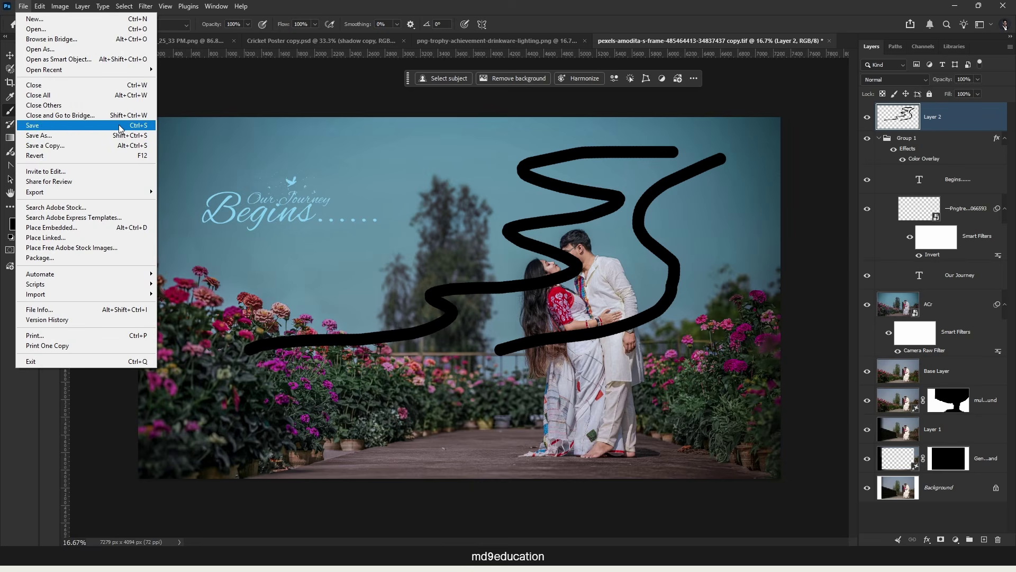
pyautogui.click(51, 125)
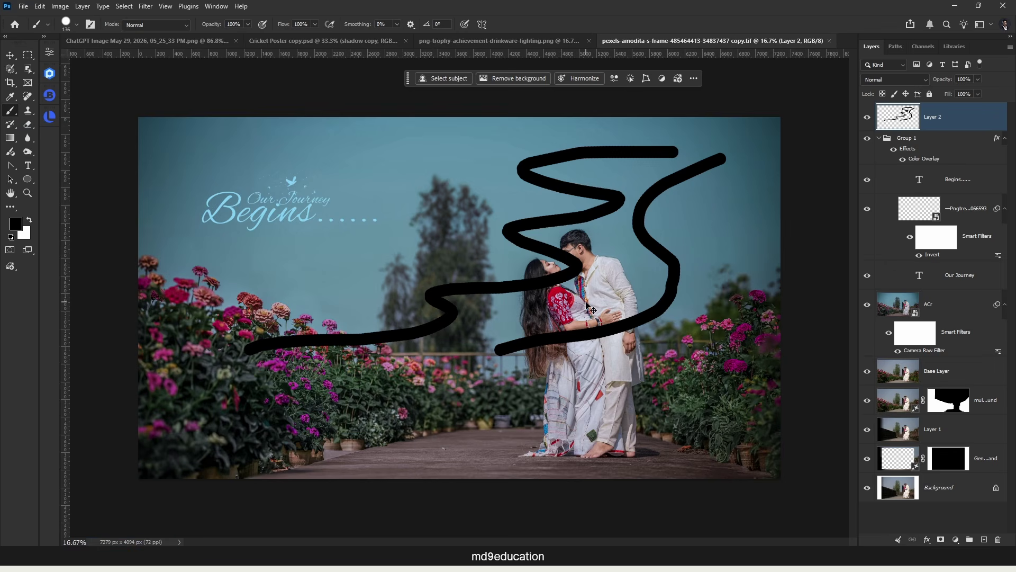
pyautogui.hotkey('ctrl', 'w')
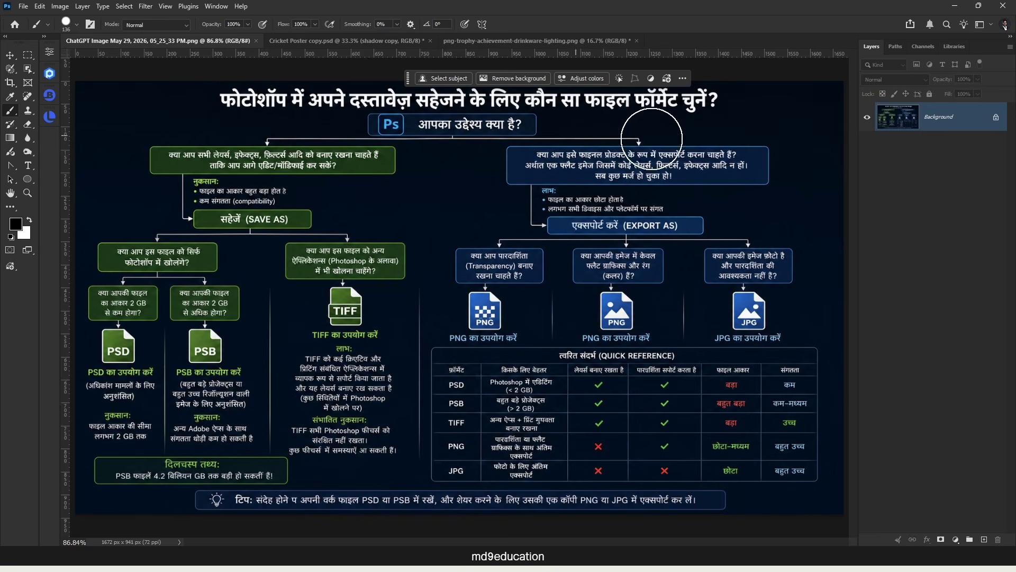
# - Bring up the dialog for opening an existing file
pyautogui.click(23, 6)
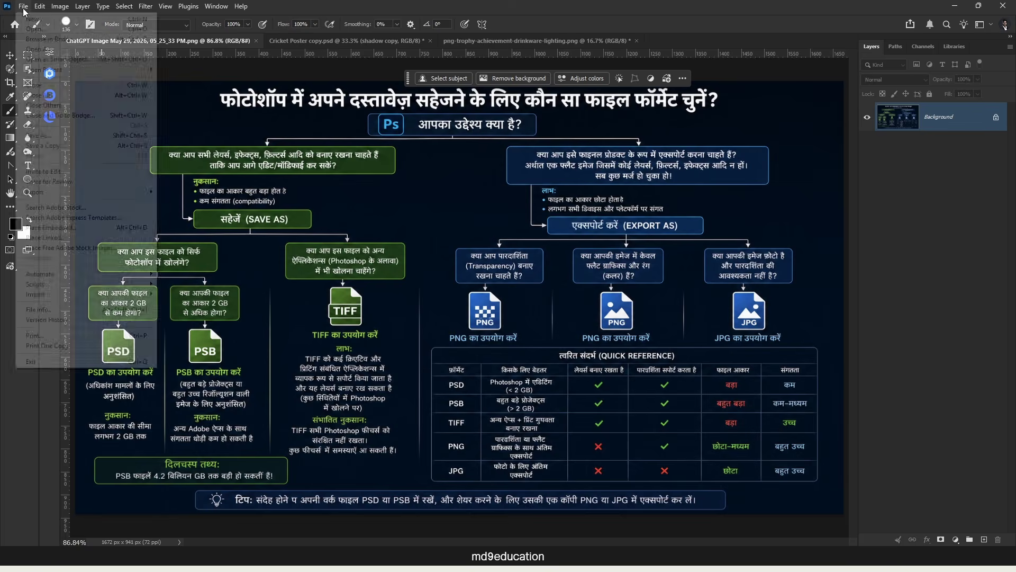
pyautogui.click(25, 29)
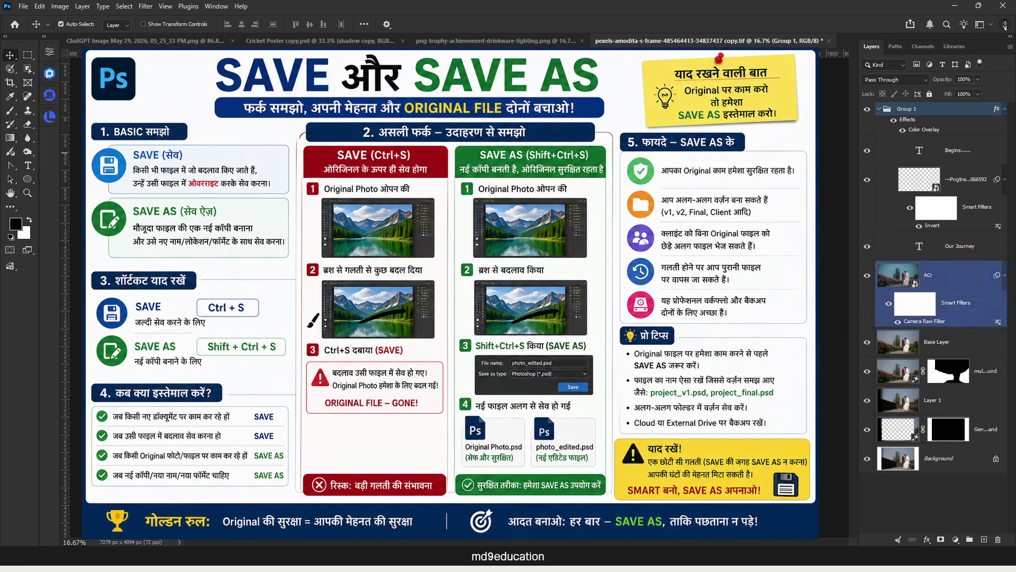
# - Add a heart custom shape about 1602 × 1396 px to the sky above the couple and lower its opacity to 52%
pyautogui.click(28, 180)
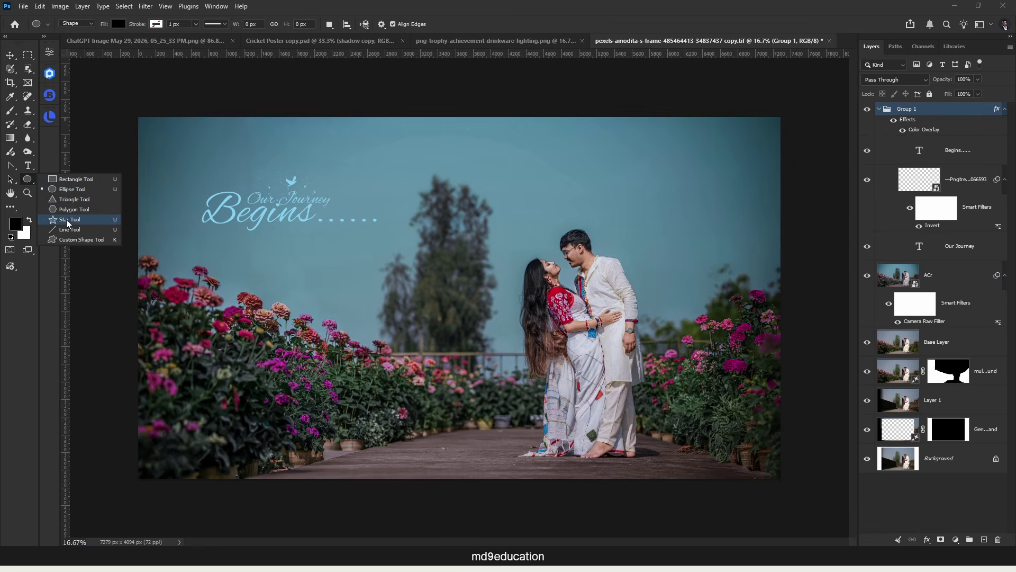
pyautogui.click(66, 240)
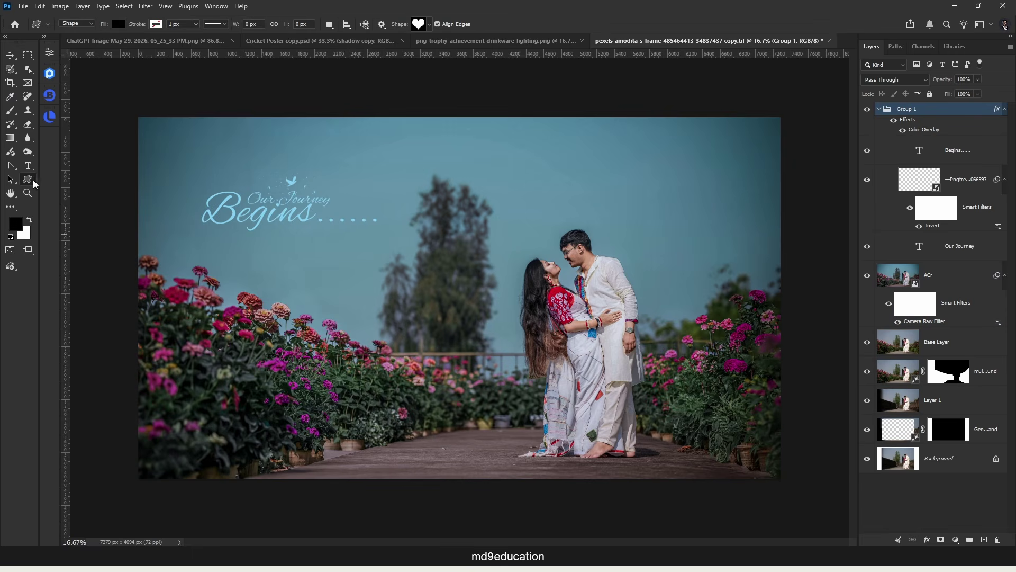
pyautogui.click(33, 180)
pyautogui.click(110, 244)
pyautogui.moveTo(629, 140); pyautogui.dragTo(737, 278)
pyautogui.moveTo(759, 293); pyautogui.dragTo(762, 295)
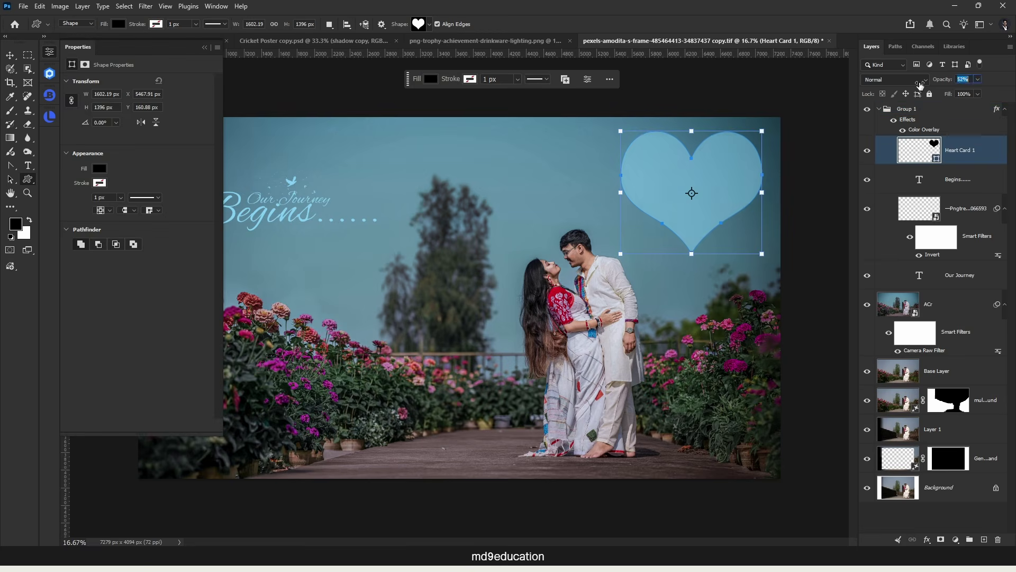
pyautogui.click(9, 55)
pyautogui.click(761, 98)
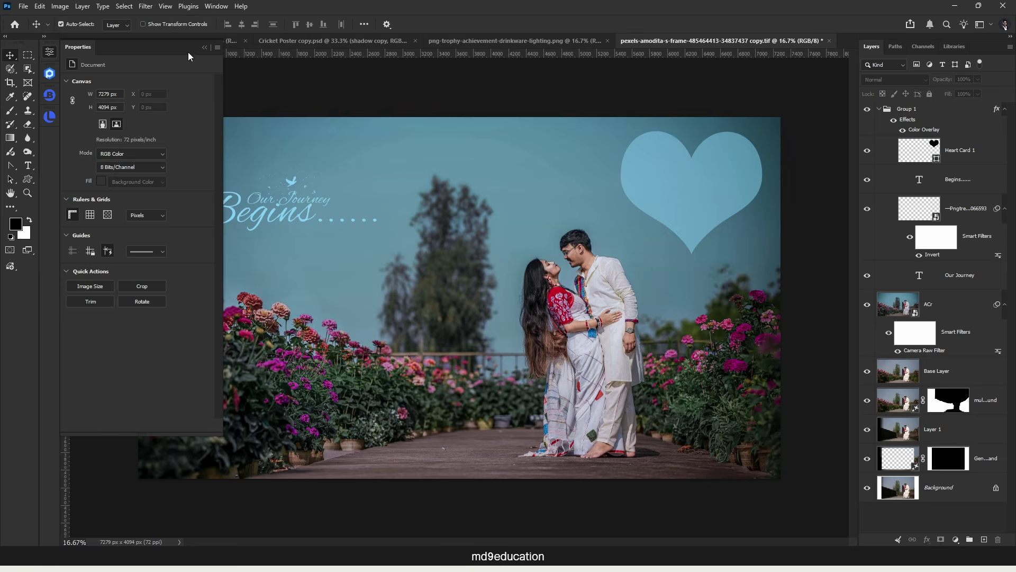
pyautogui.click(204, 47)
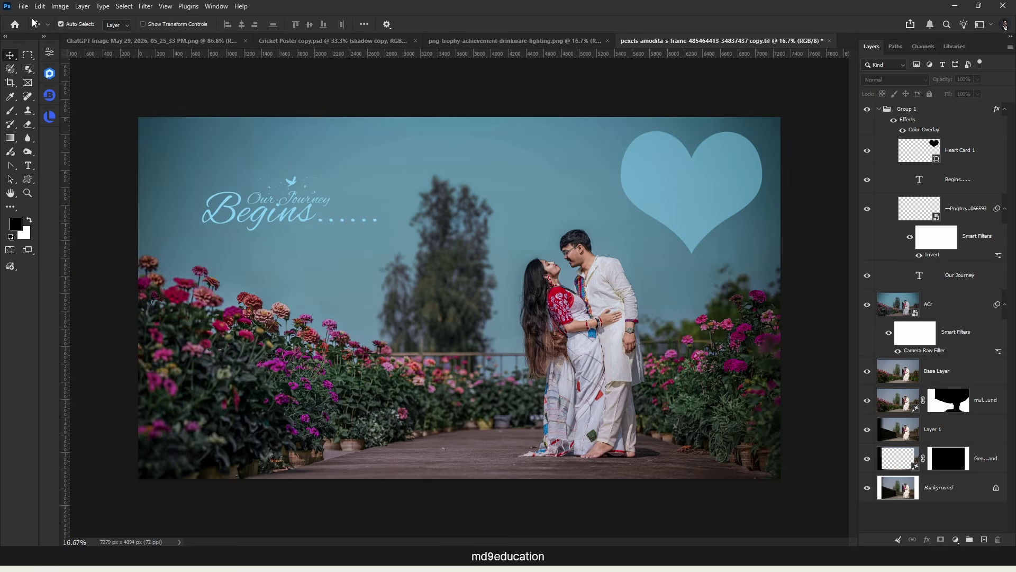
# - Toggle the visibility of the Heart Card 1 layer to compare the photo with and without the heart
pyautogui.click(725, 217)
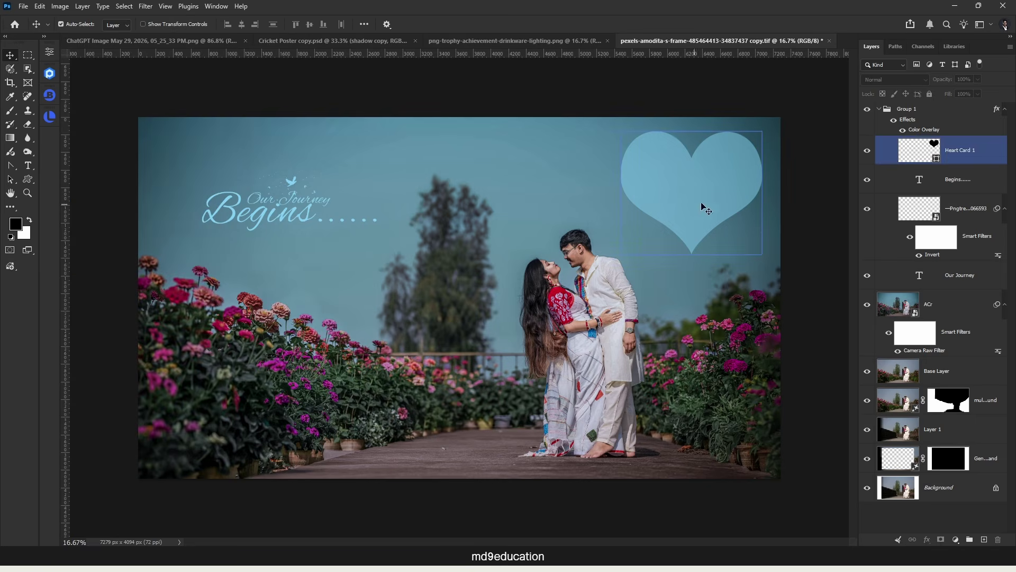
pyautogui.click(867, 150)
pyautogui.click(701, 237)
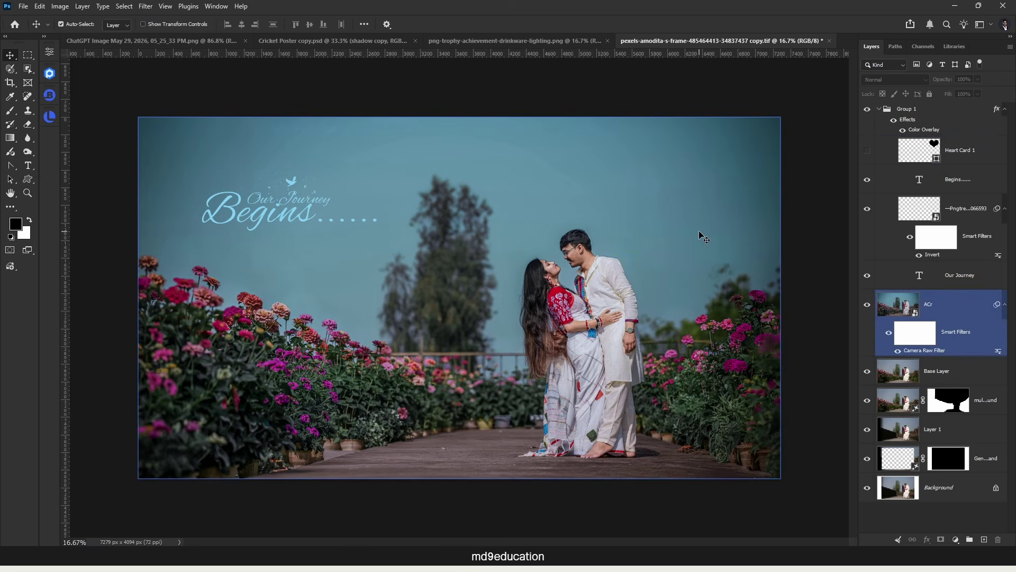
pyautogui.click(784, 204)
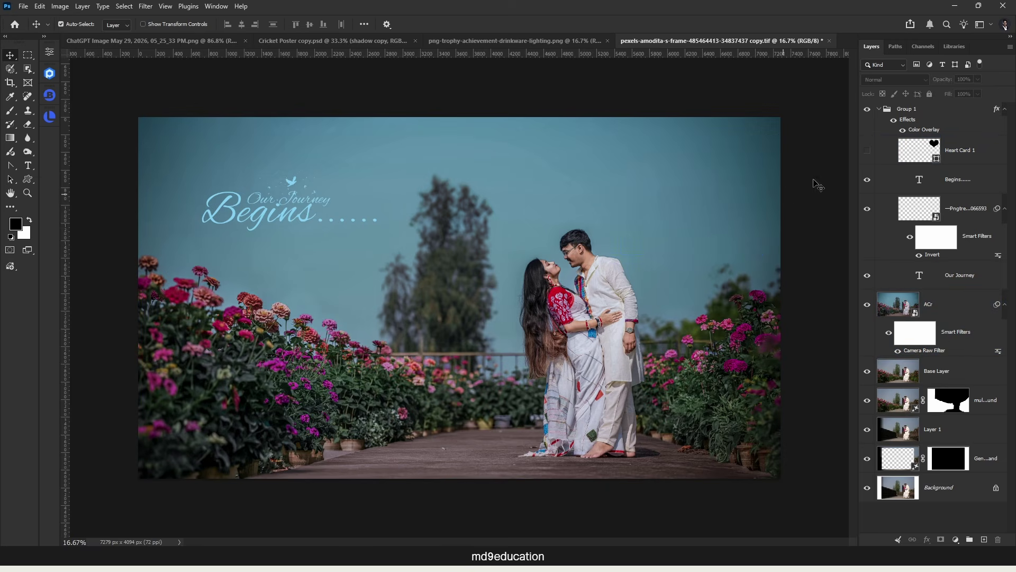
pyautogui.click(867, 151)
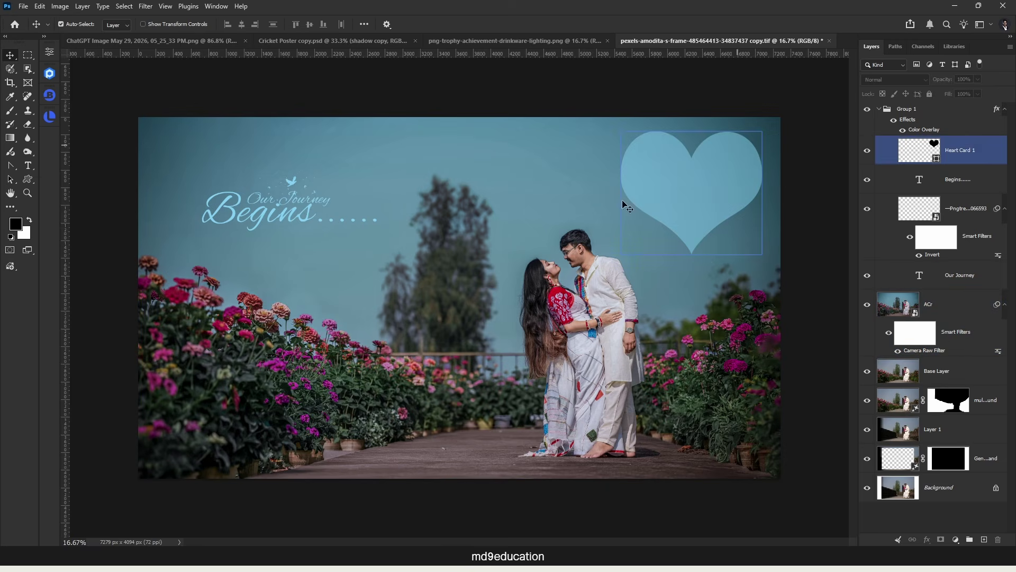
pyautogui.click(760, 296)
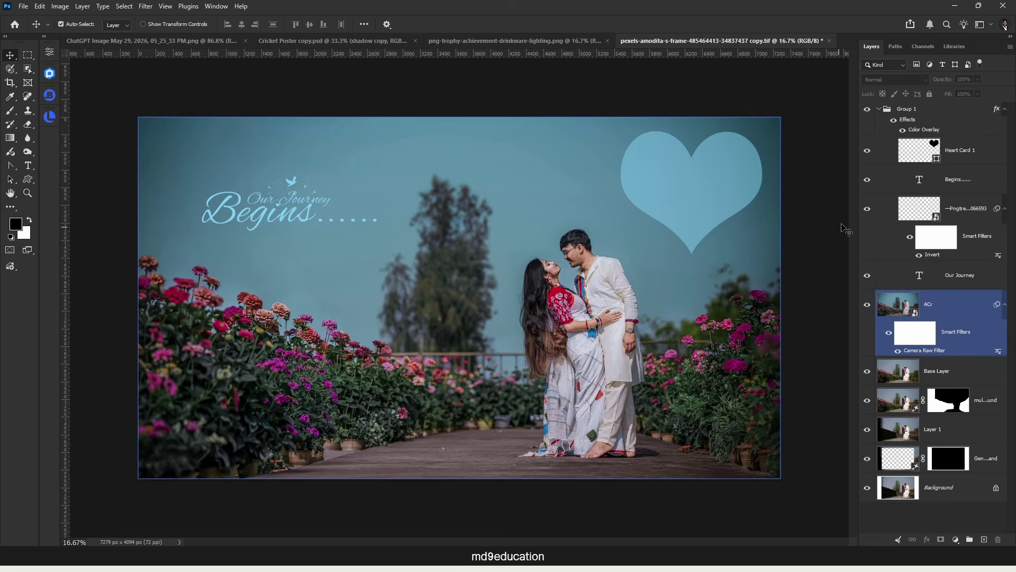
pyautogui.click(880, 179)
pyautogui.click(867, 152)
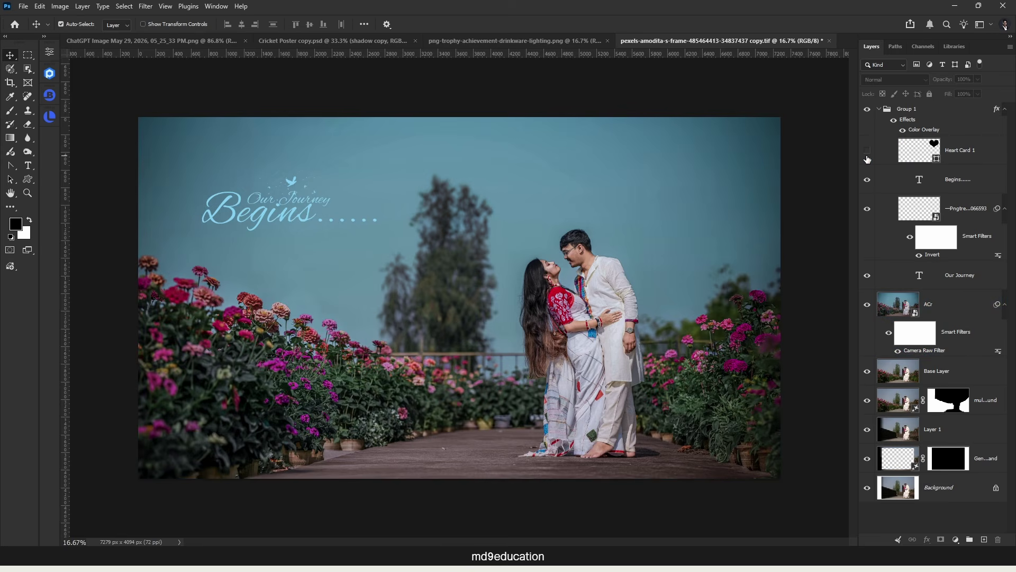
pyautogui.click(867, 153)
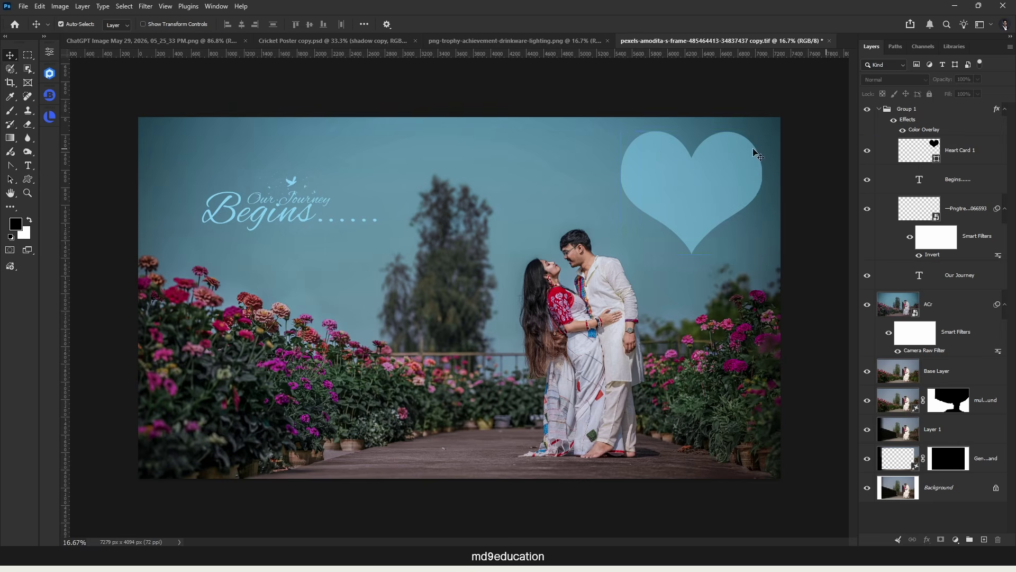
pyautogui.click(752, 152)
pyautogui.click(498, 166)
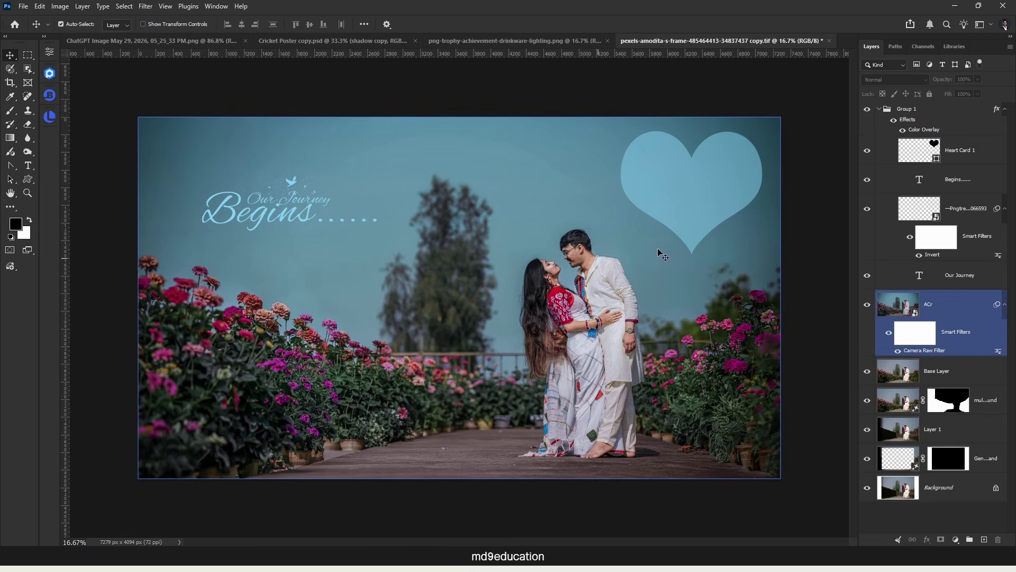
pyautogui.click(111, 65)
# - Start a Save As of the couple photo in the Save Options folder, enlarge the dialog and choose the Photoshop (PSD) format
pyautogui.click(23, 6)
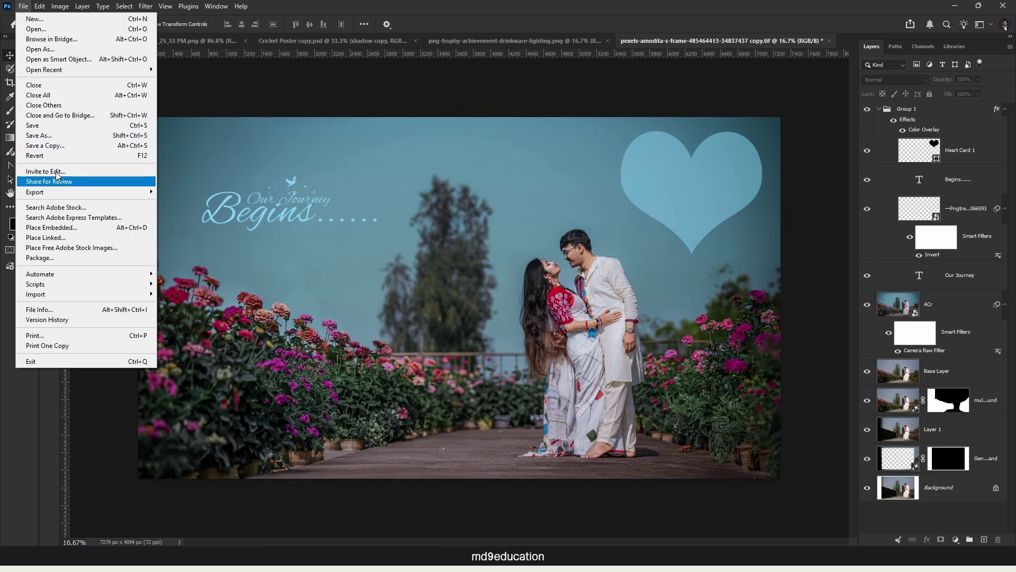
pyautogui.click(67, 148)
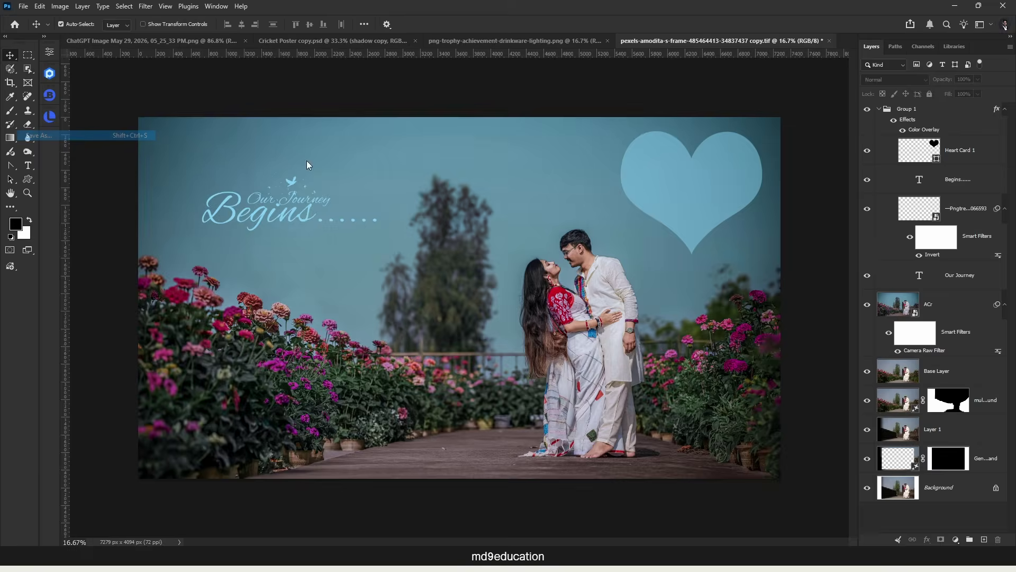
pyautogui.moveTo(832, 502); pyautogui.dragTo(393, 351)
pyautogui.moveTo(300, 10); pyautogui.dragTo(621, 63)
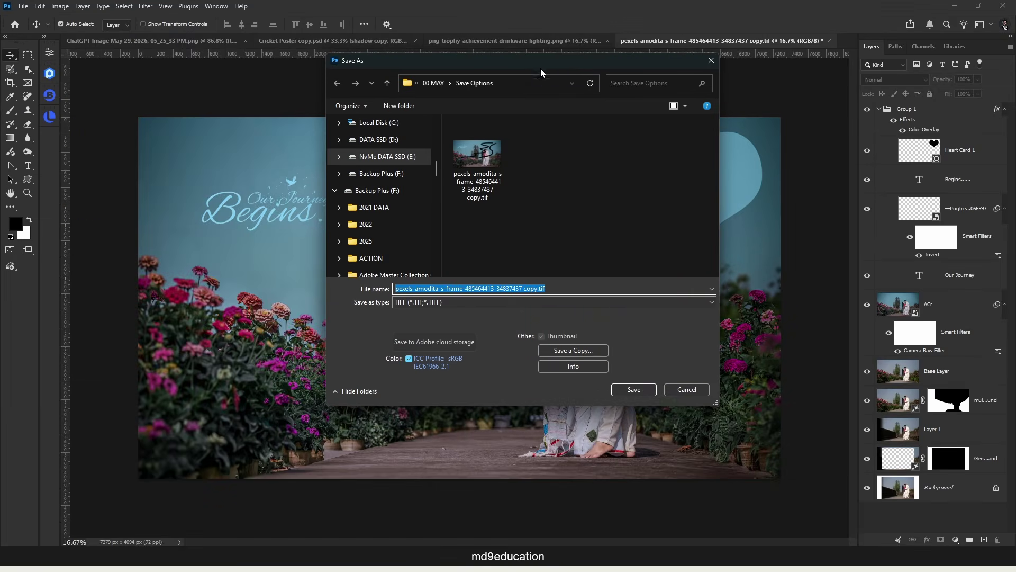
pyautogui.moveTo(541, 72); pyautogui.dragTo(343, 75)
pyautogui.moveTo(519, 407); pyautogui.dragTo(761, 479)
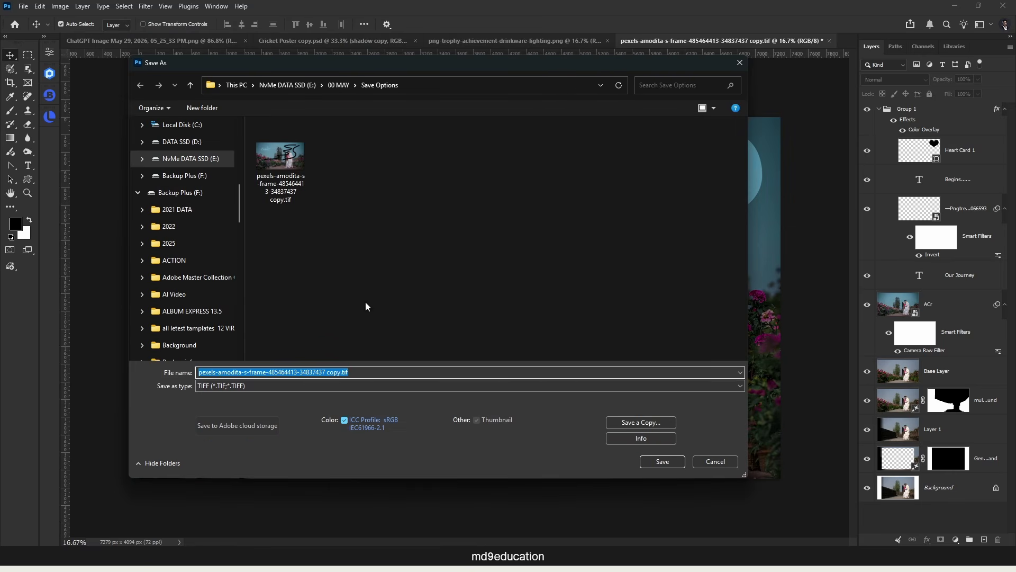
pyautogui.click(269, 386)
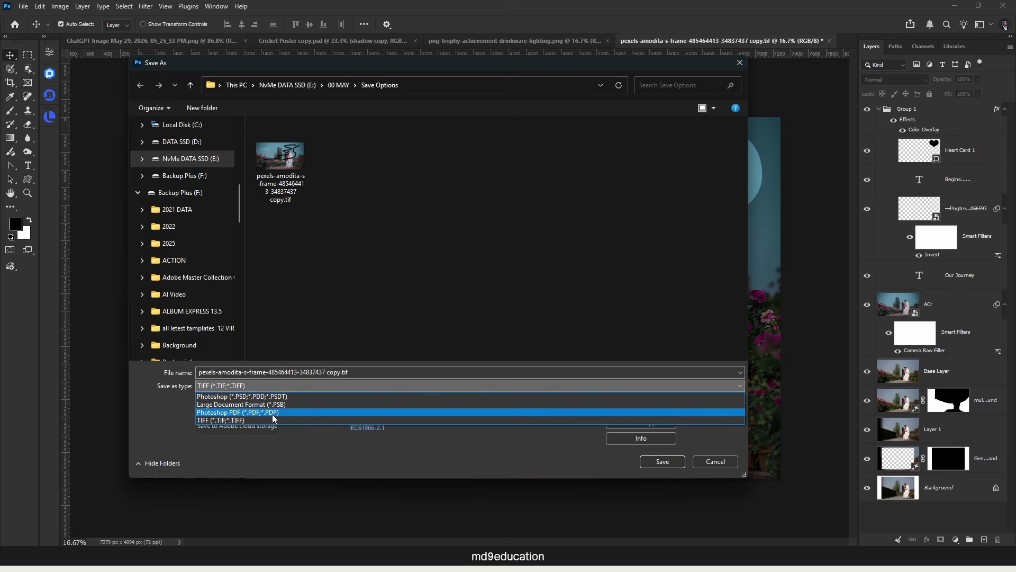
pyautogui.click(213, 396)
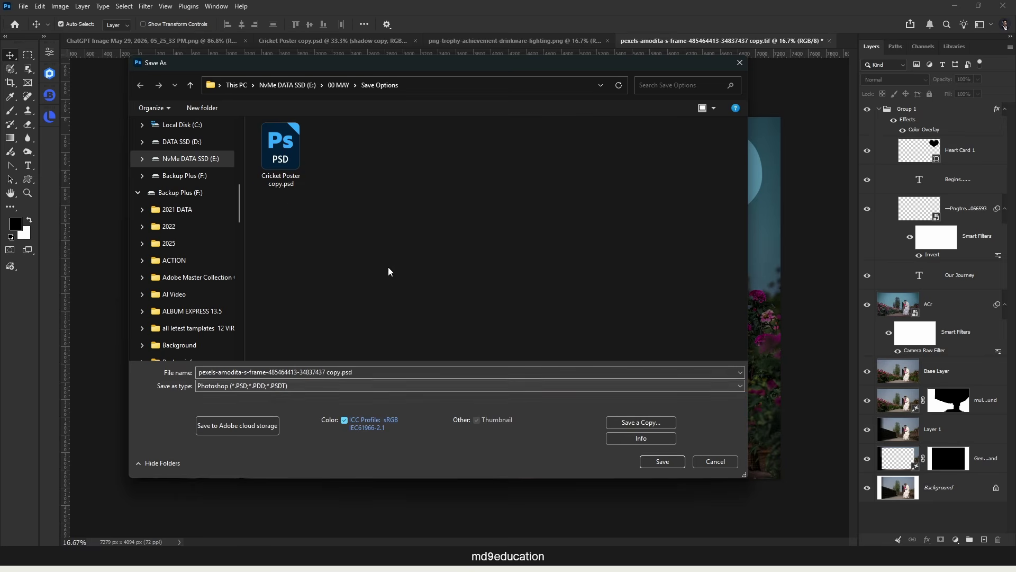
# - Name the file Prewedding copy.psd and save it
pyautogui.click(326, 373)
pyautogui.moveTo(327, 372); pyautogui.dragTo(134, 373)
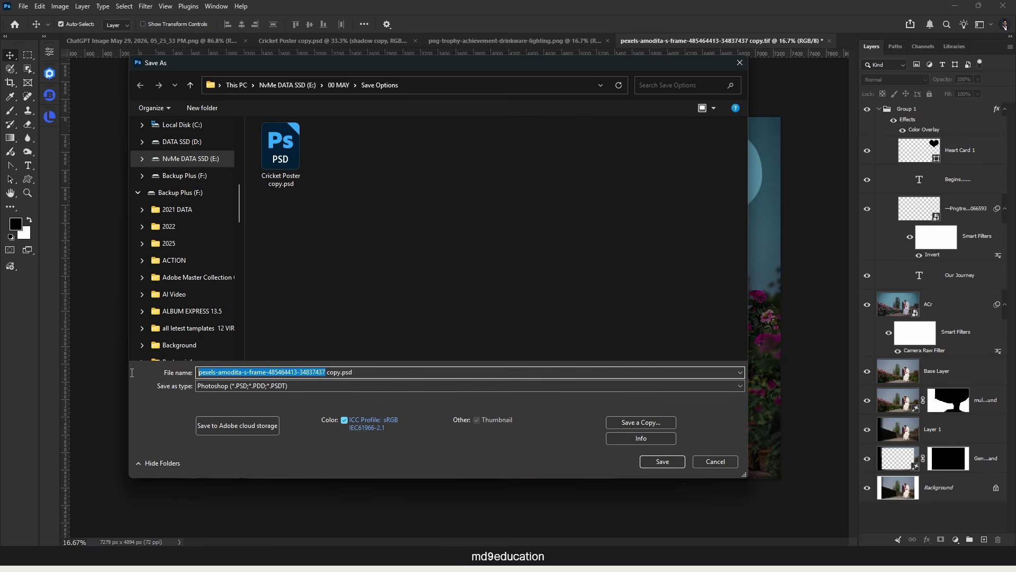
pyautogui.write('Pre')
pyautogui.write('wee')
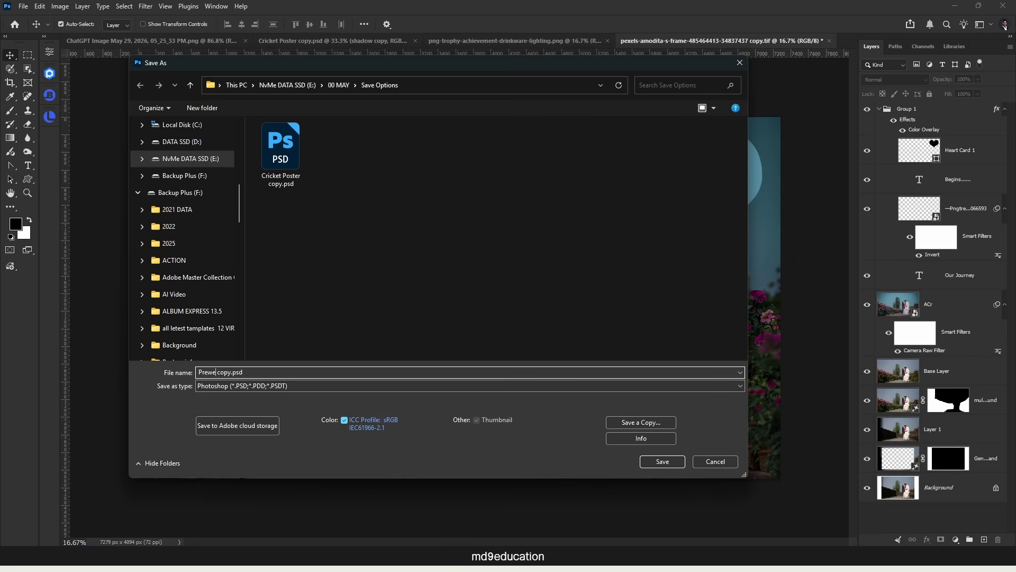
pyautogui.press('BackSpace')
pyautogui.write('dding')
pyautogui.click(646, 463)
pyautogui.press('Return')
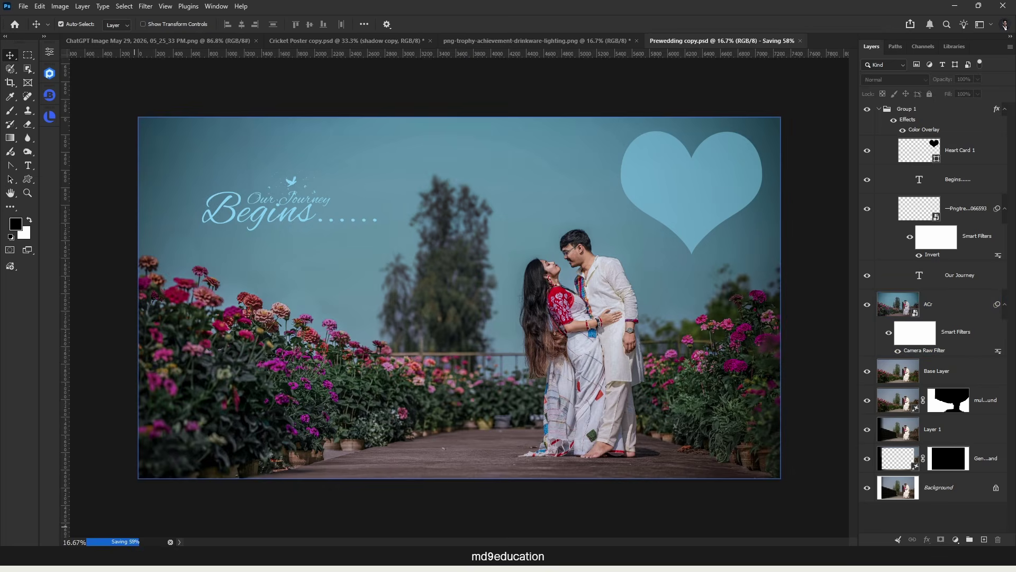
# - Open Prewedding copy.psd and the pexels-amodita TIFF together from the Save Options folder
pyautogui.click(535, 198)
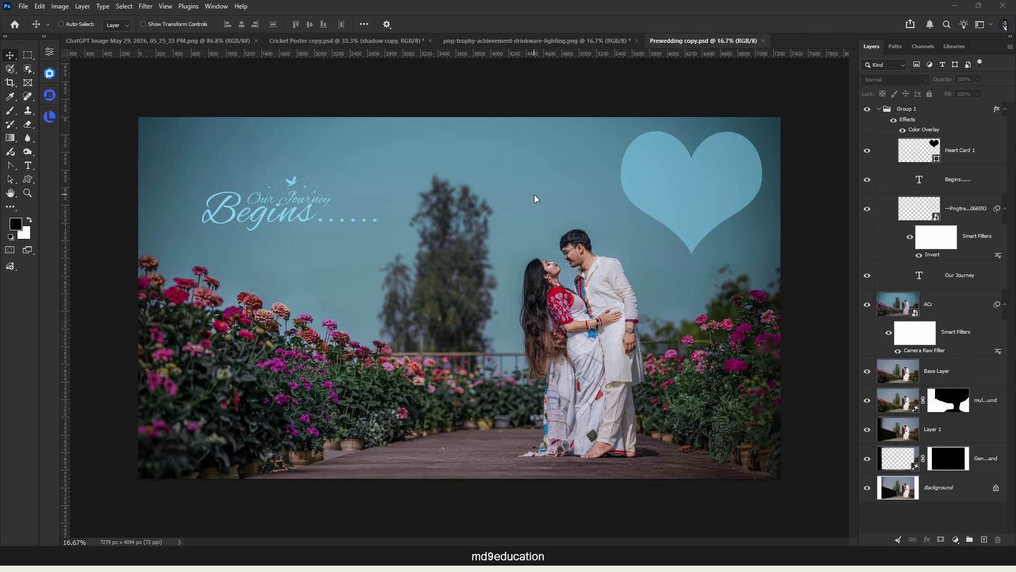
pyautogui.hotkey('ctrl', 'o')
pyautogui.click(463, 175)
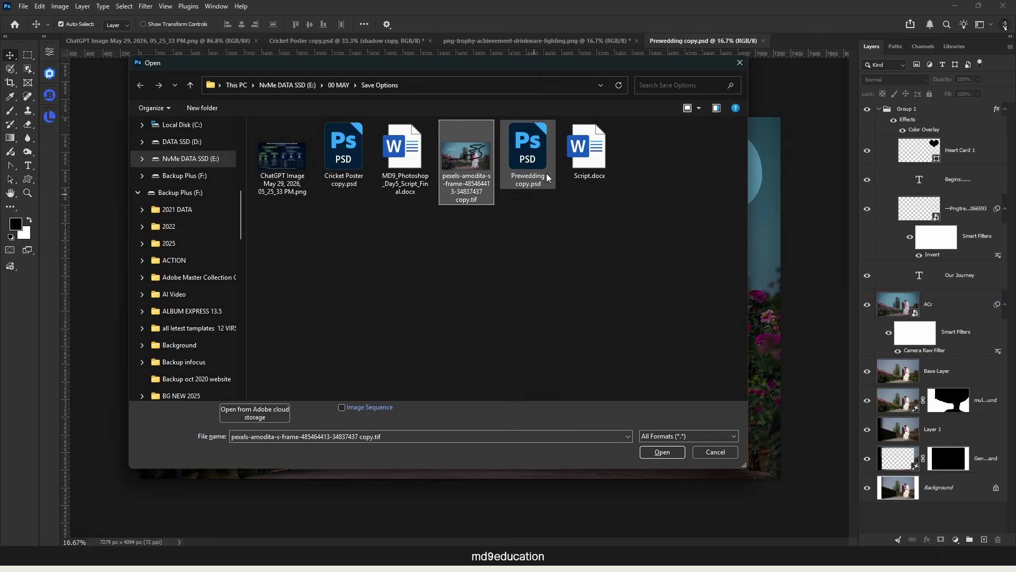
pyautogui.click(545, 173)
pyautogui.click(505, 220)
pyautogui.click(476, 186)
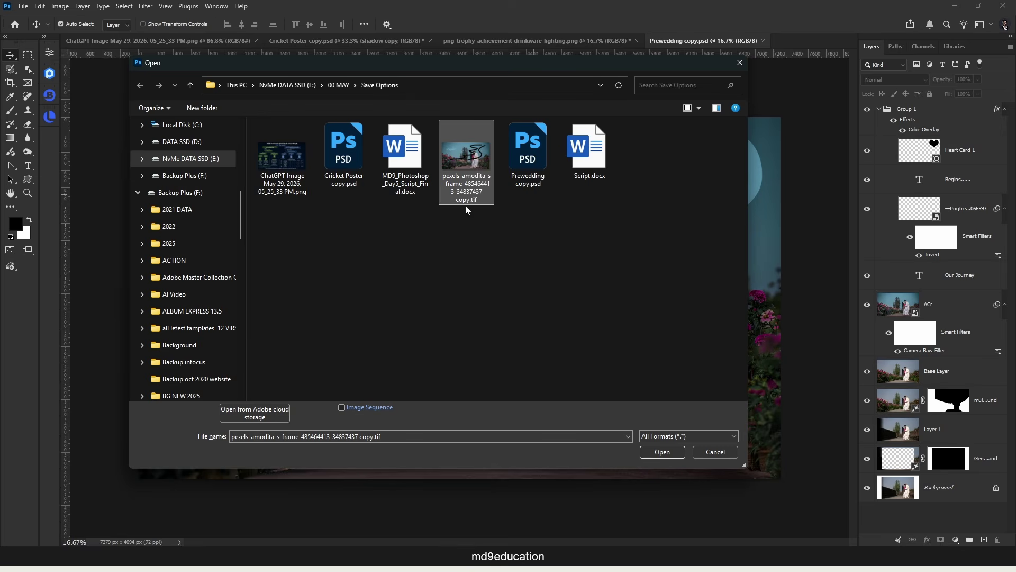
pyautogui.click(526, 158)
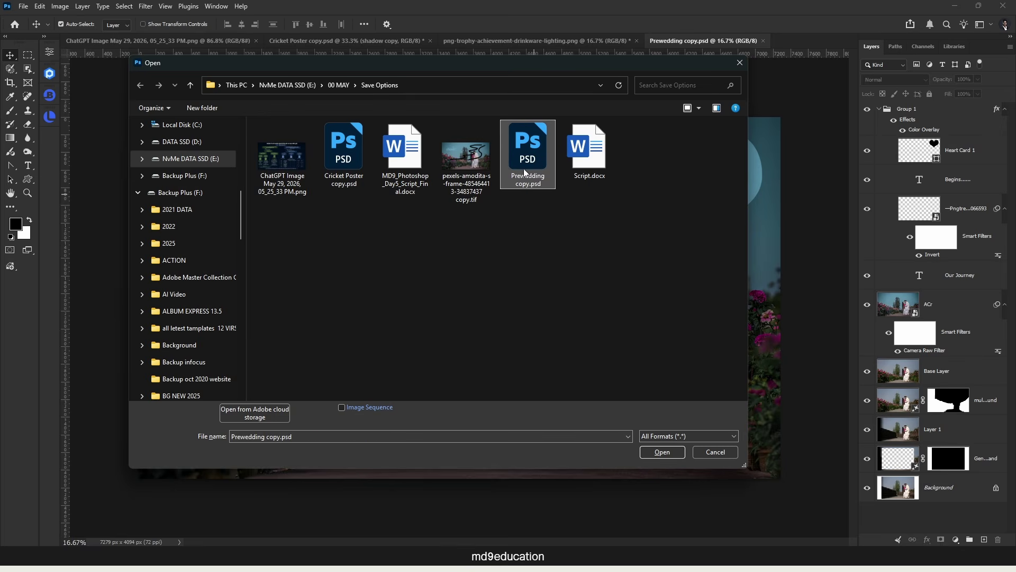
pyautogui.keyDown('ctrl'); pyautogui.click(466, 159); pyautogui.keyUp('ctrl')
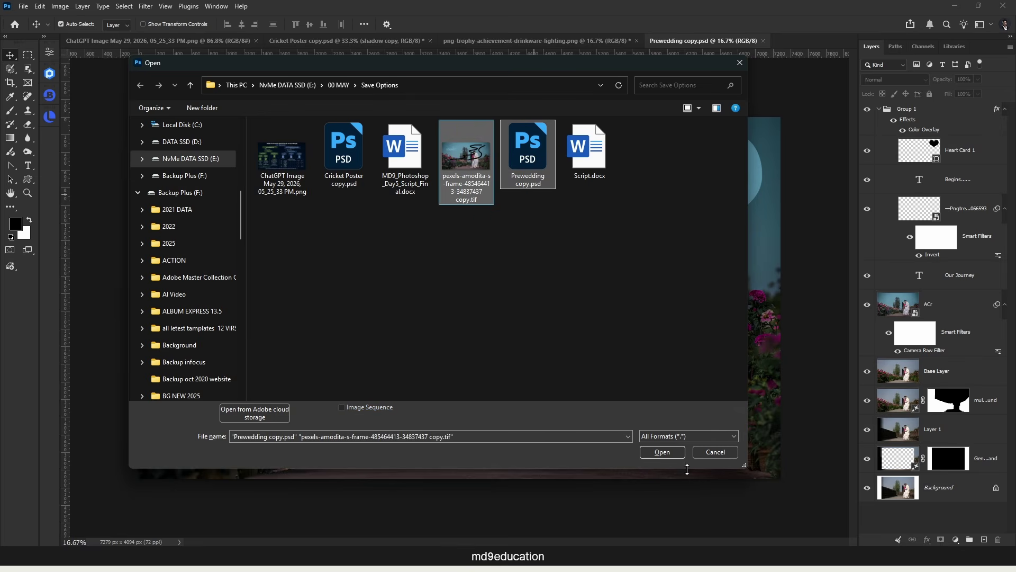
pyautogui.click(672, 452)
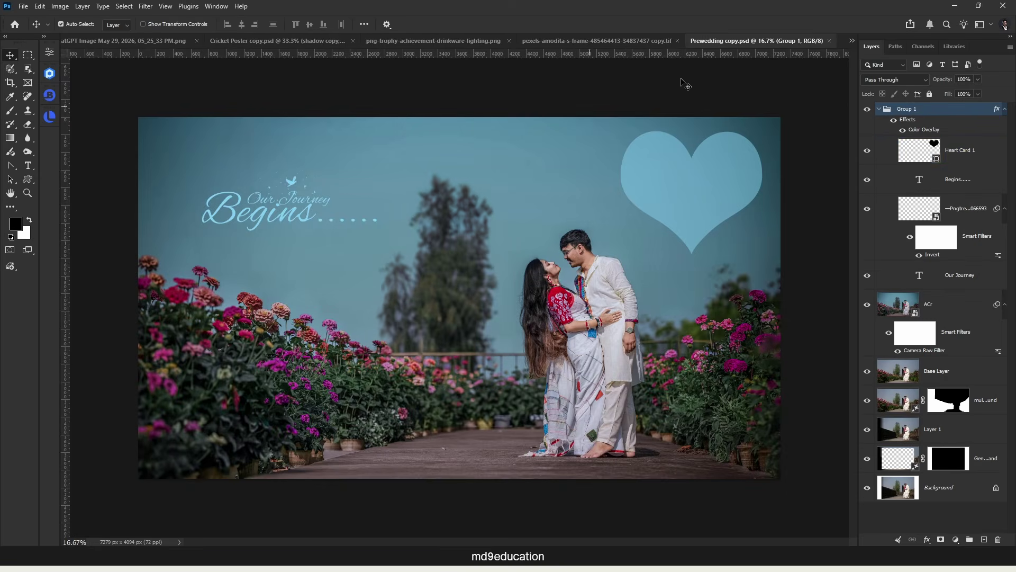
# - Compare the layers and heart shape in the Prewedding PSD with the TIFF document
pyautogui.click(718, 187)
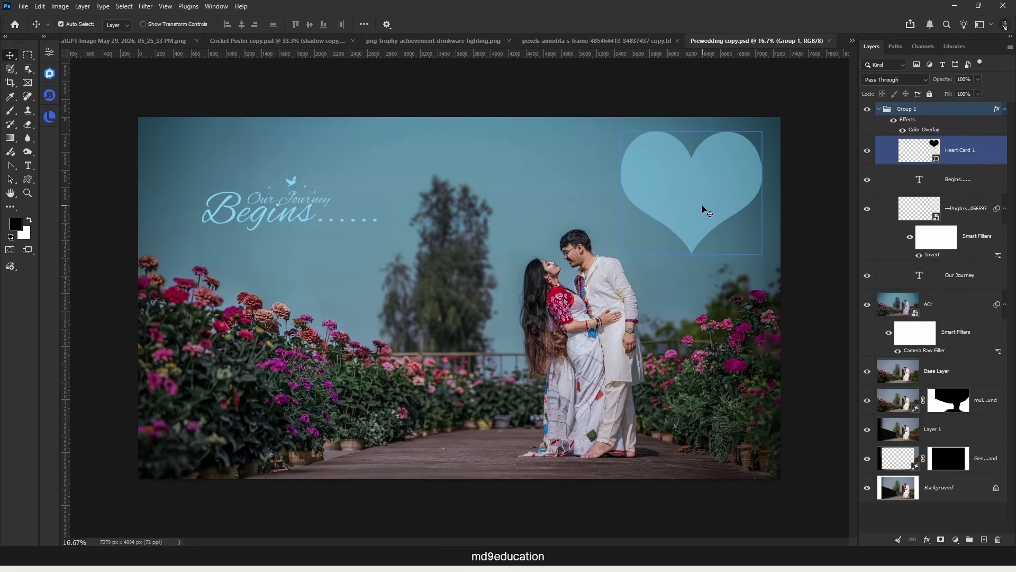
pyautogui.click(947, 133)
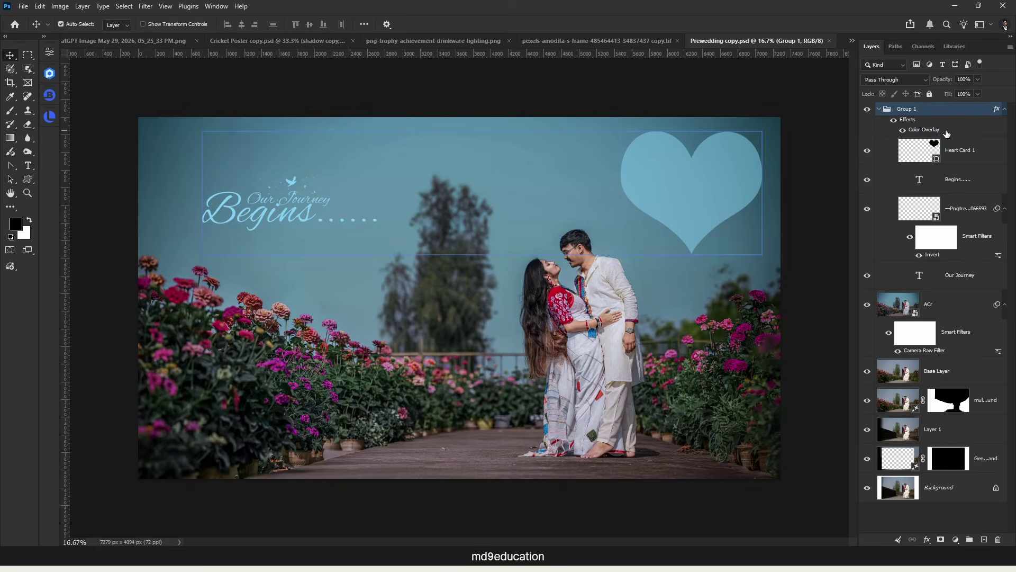
pyautogui.click(617, 40)
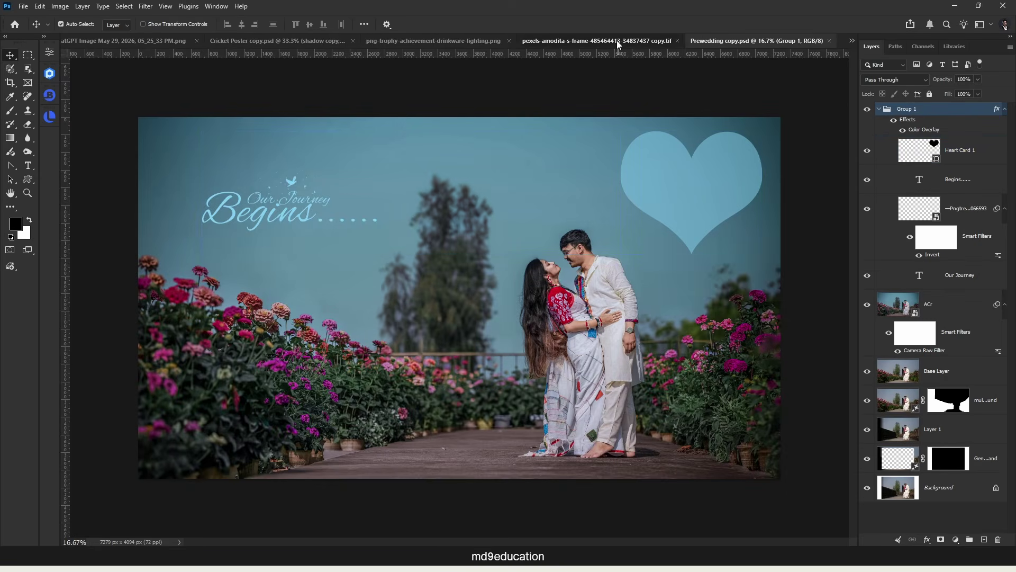
pyautogui.click(578, 186)
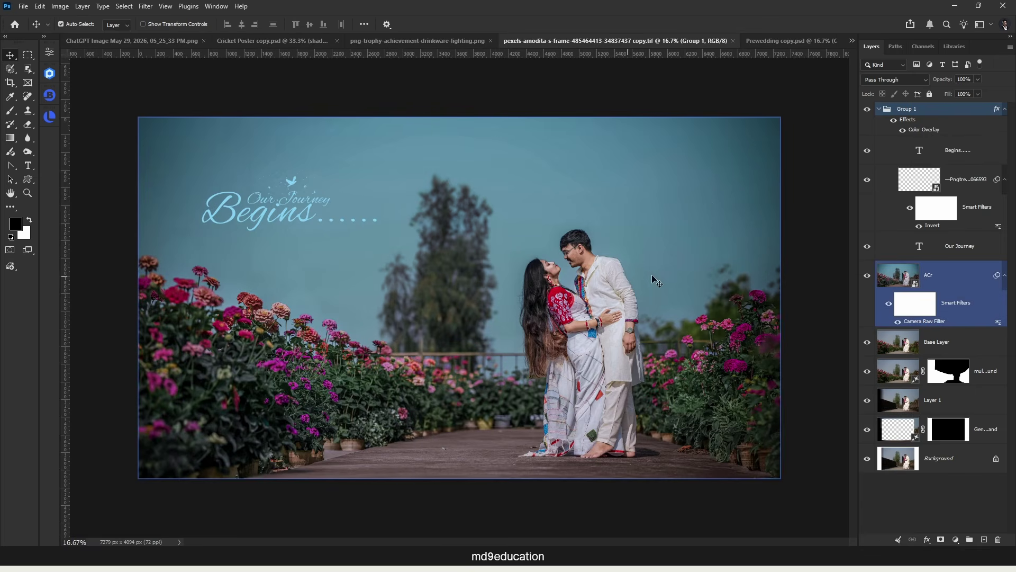
pyautogui.click(817, 42)
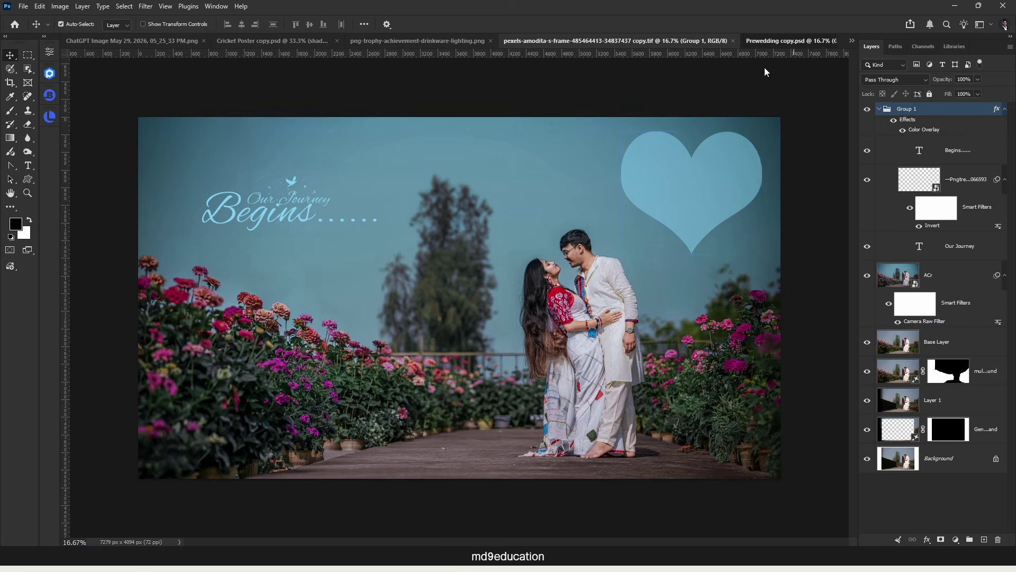
# - Duplicate the heart in the Prewedding PSD, place the copy over the Our Journey Begins text and enlarge it to surround the text
pyautogui.moveTo(689, 184); pyautogui.dragTo(522, 182)
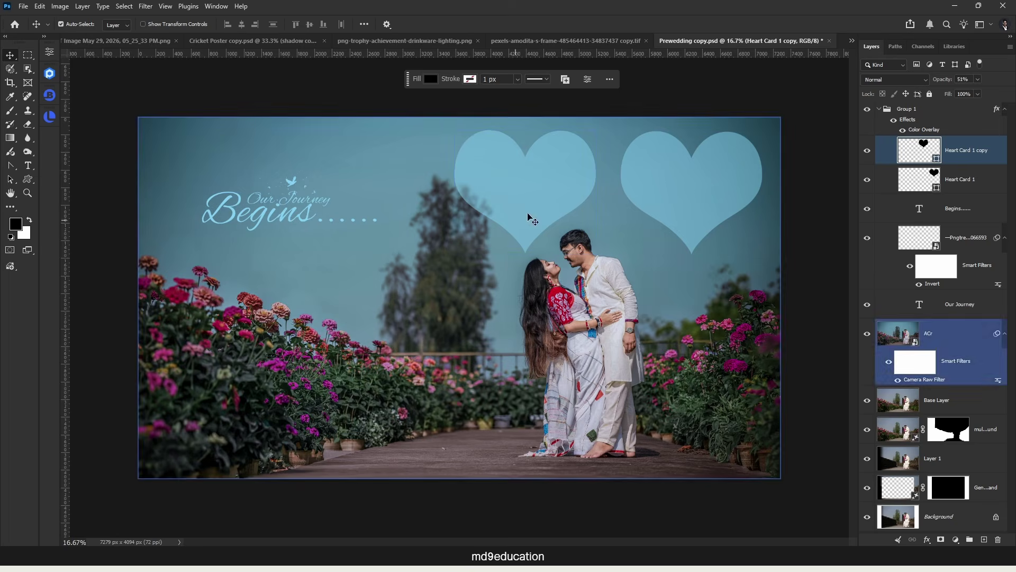
pyautogui.moveTo(531, 218); pyautogui.dragTo(279, 226)
pyautogui.hotkey('ctrl', 't')
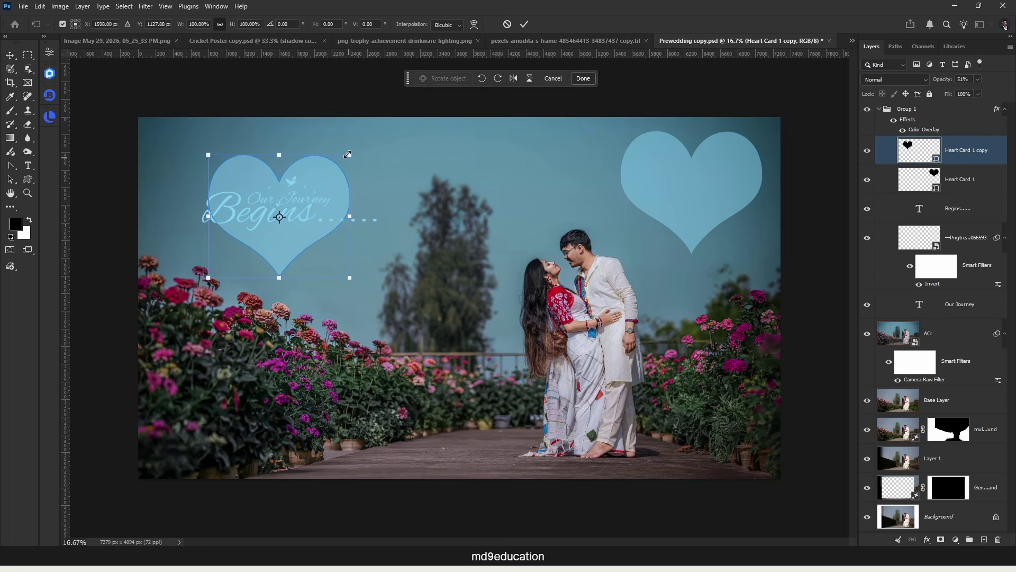
pyautogui.moveTo(348, 154); pyautogui.dragTo(392, 117)
pyautogui.press('Return')
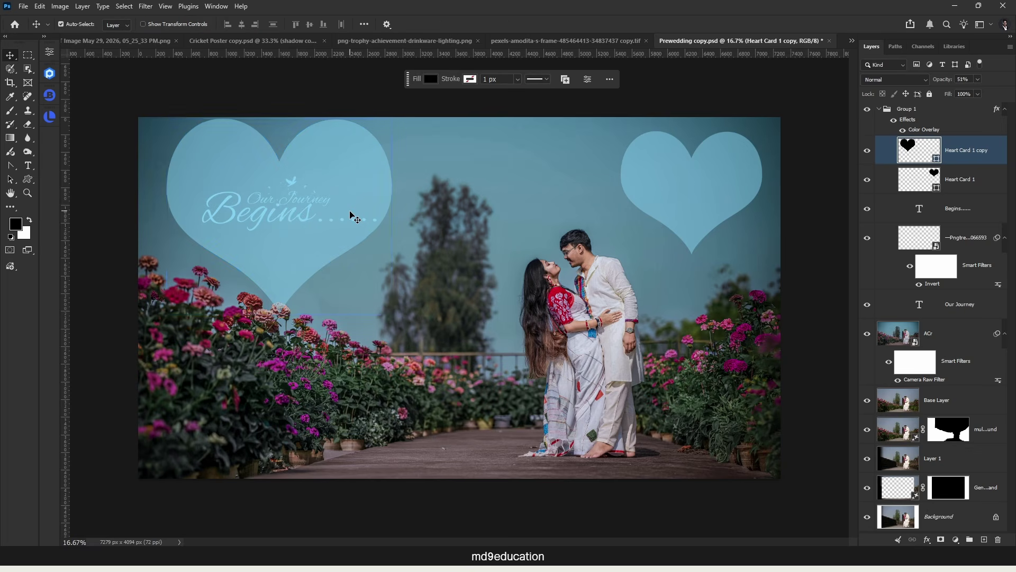
# - Save the document under the new name Prewedding 02 copy.psd with Maximize Compatibility on
pyautogui.click(23, 6)
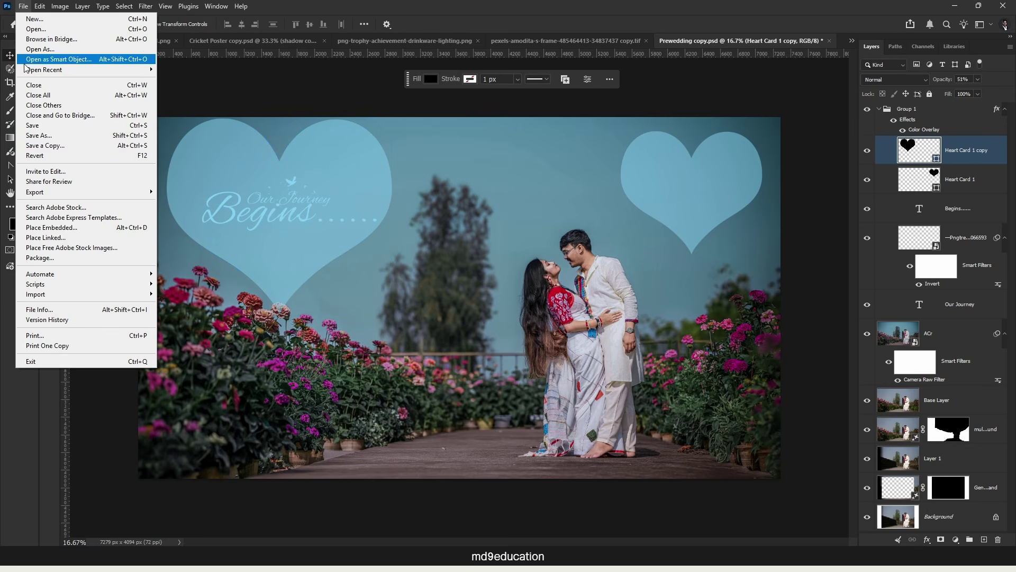
pyautogui.click(46, 145)
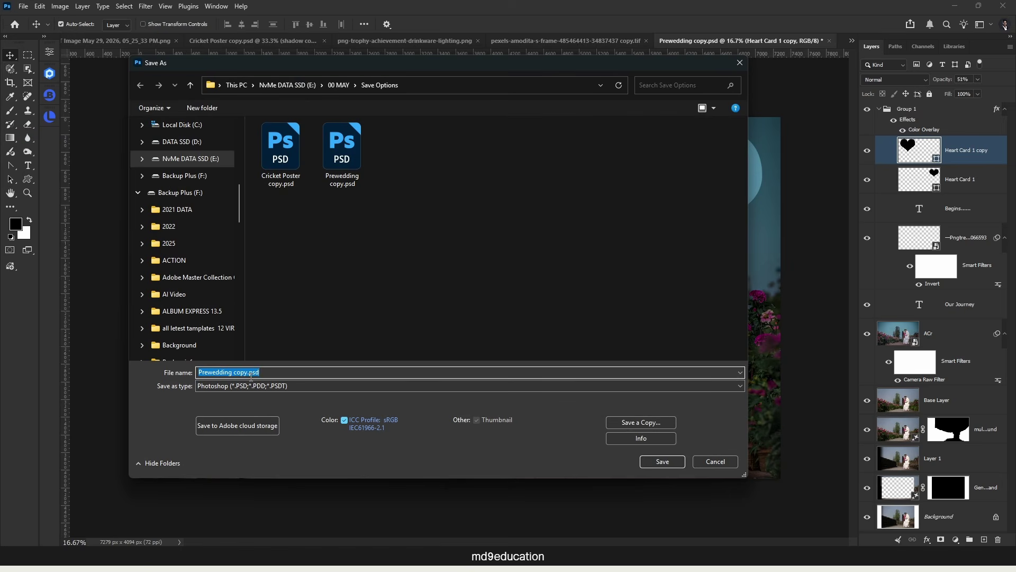
pyautogui.click(233, 374)
pyautogui.write('02')
pyautogui.click(672, 462)
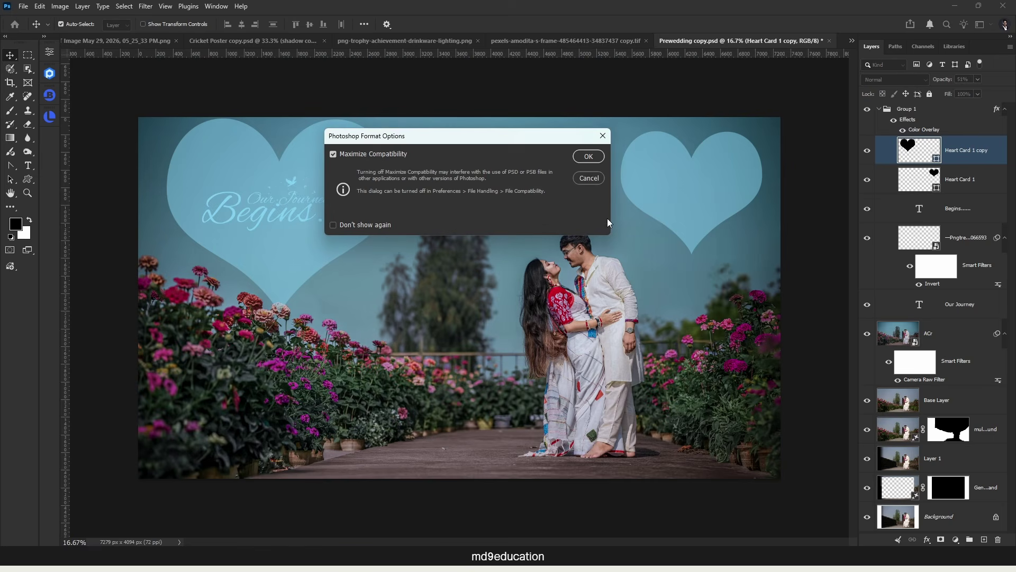
pyautogui.click(589, 157)
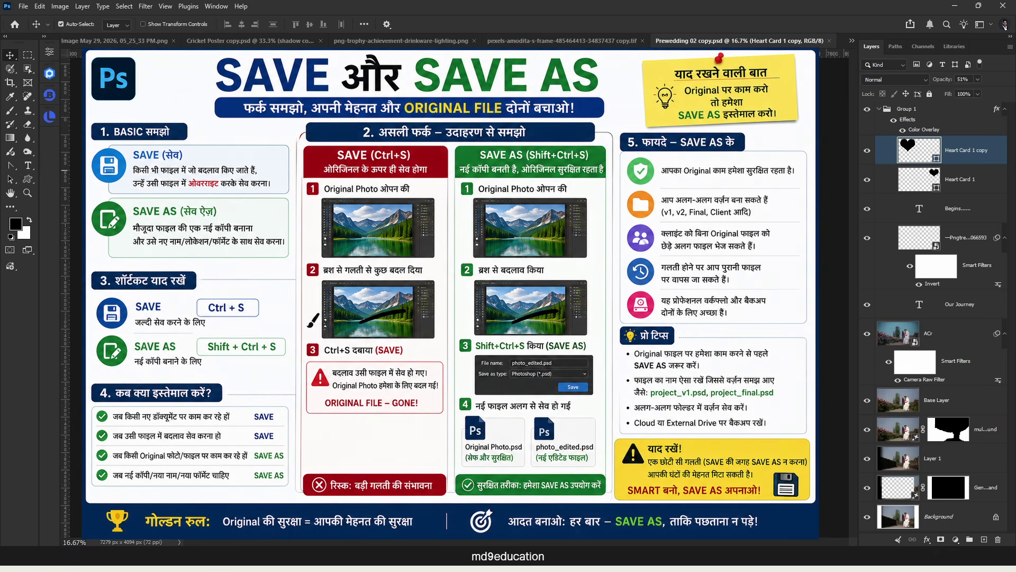
# - Hide the Heart Card 1 copy layer and select the Heart Card 1 layer
pyautogui.click(866, 150)
pyautogui.click(930, 181)
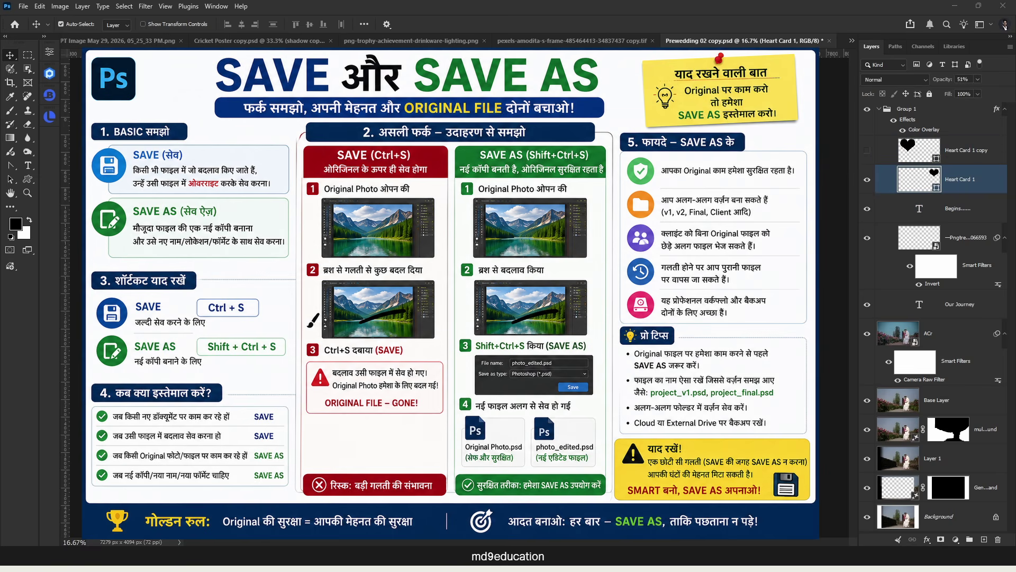
pyautogui.click(509, 297)
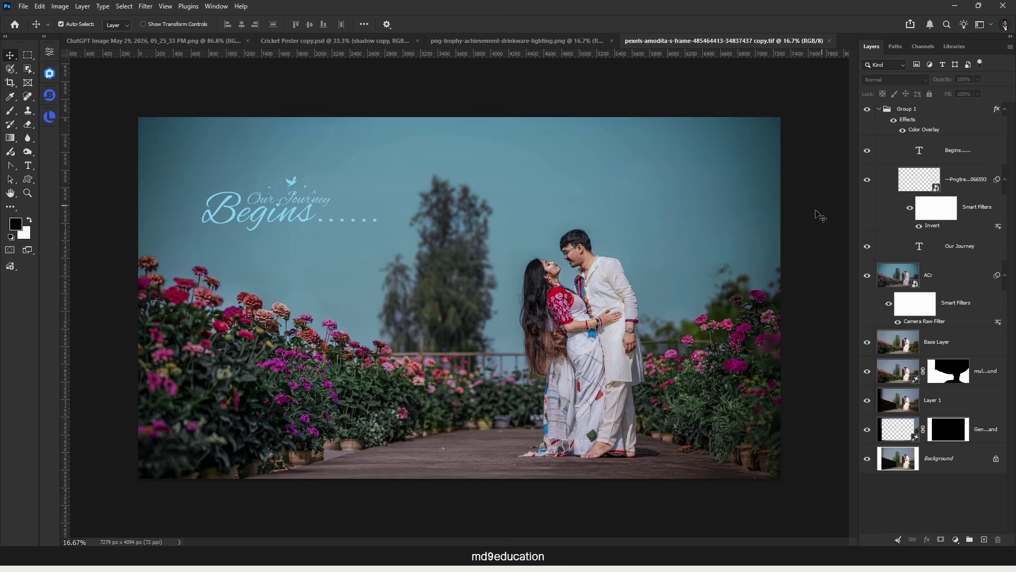
# - Examine the file formats that Save As offers for the TIFF document
pyautogui.click(517, 397)
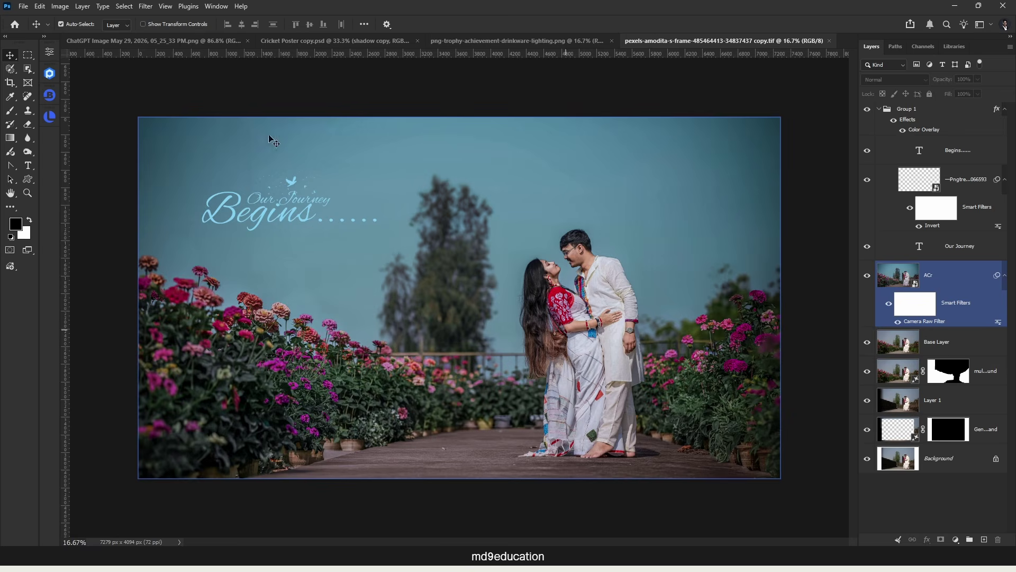
pyautogui.hotkey('ctrl', 'shift', 's')
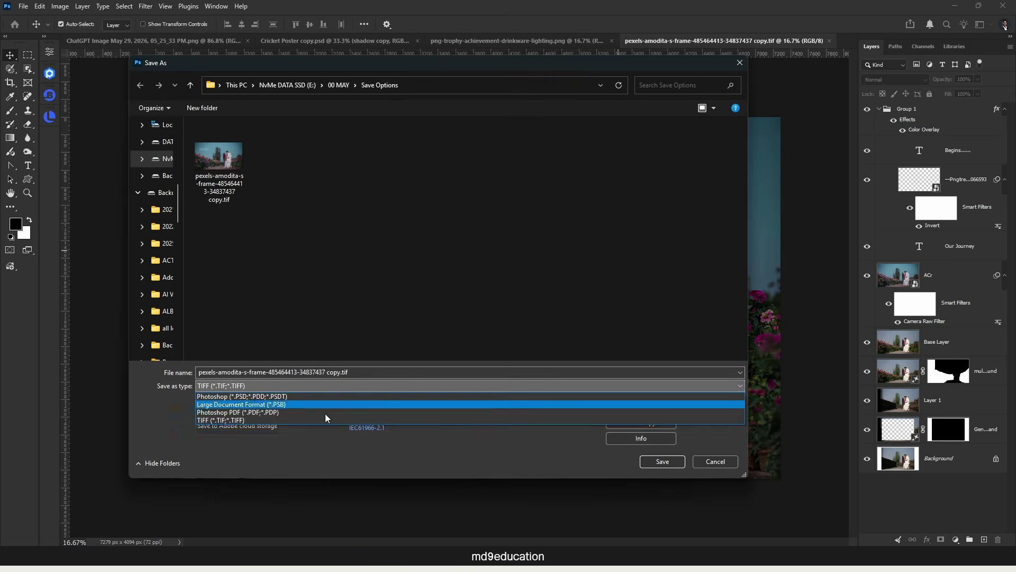
pyautogui.click(261, 386)
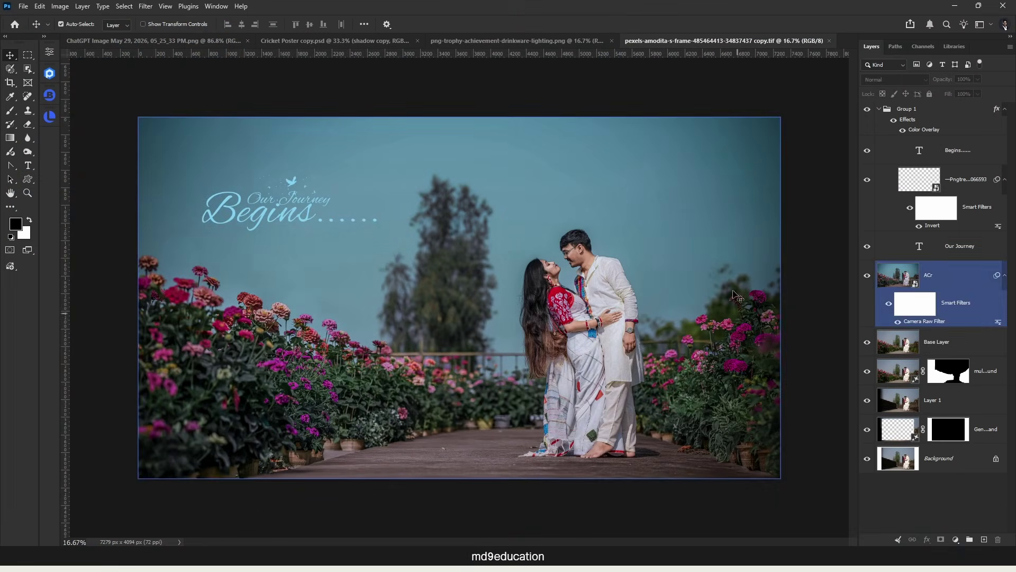
pyautogui.click(167, 101)
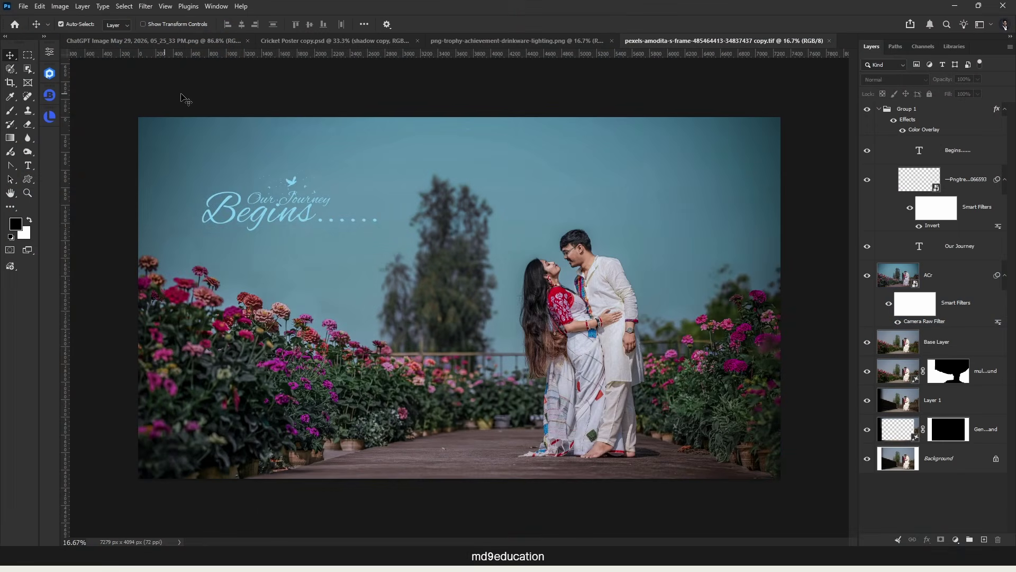
pyautogui.click(24, 7)
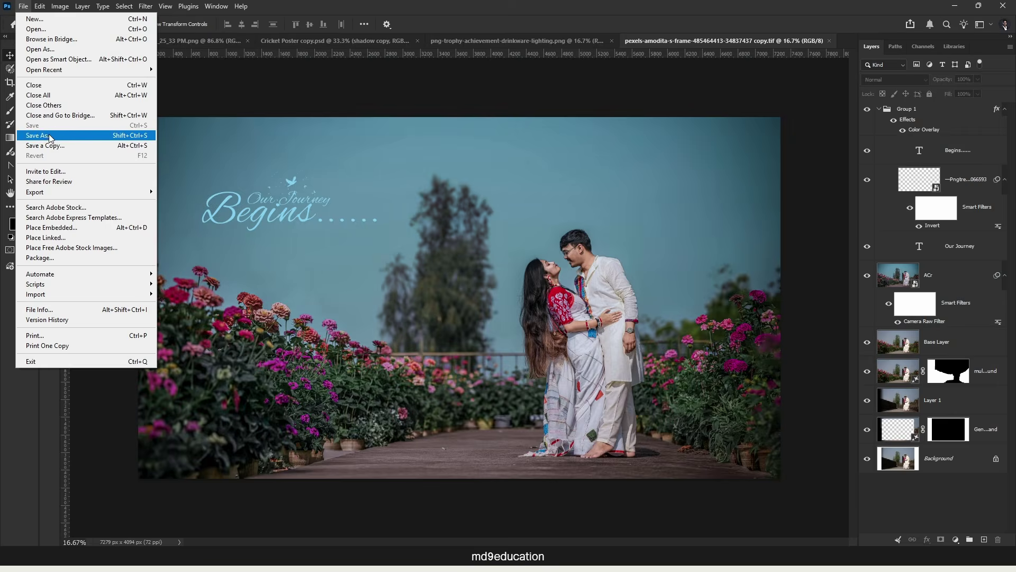
pyautogui.click(85, 135)
pyautogui.click(262, 385)
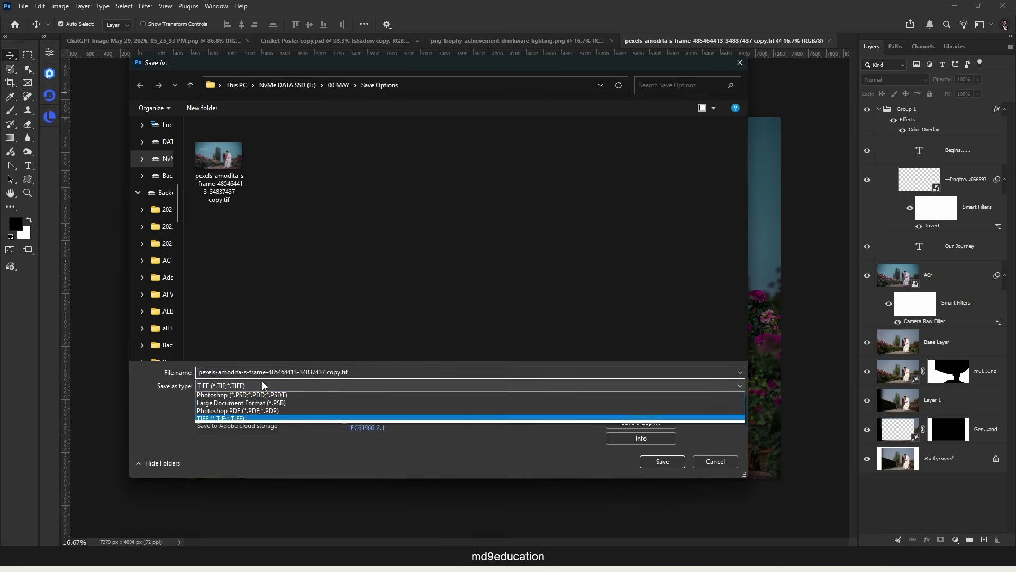
# - Set the Save As format to Photoshop (PSD) and cancel the dialog without saving the TIFF document
pyautogui.click(240, 398)
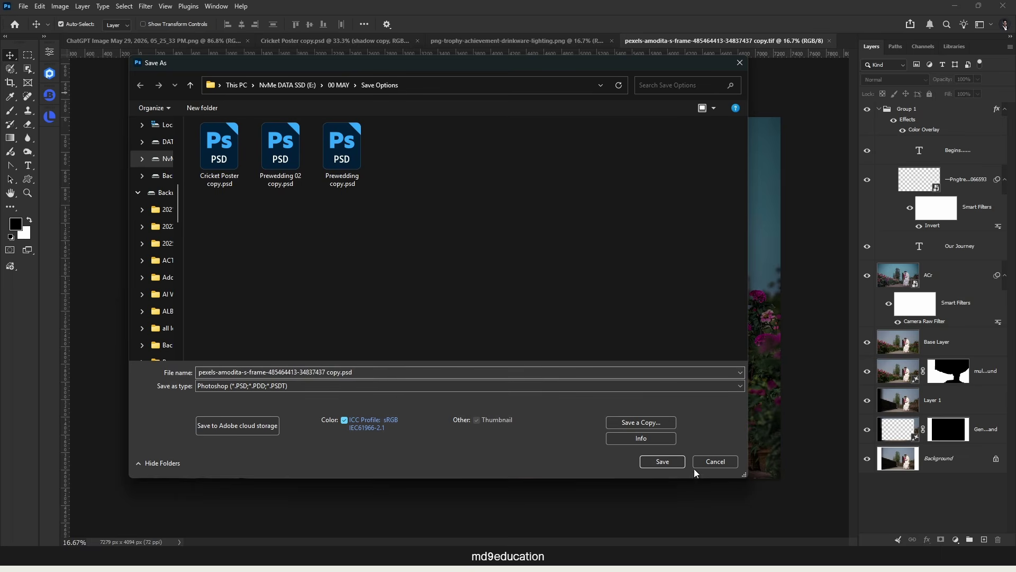
pyautogui.click(723, 460)
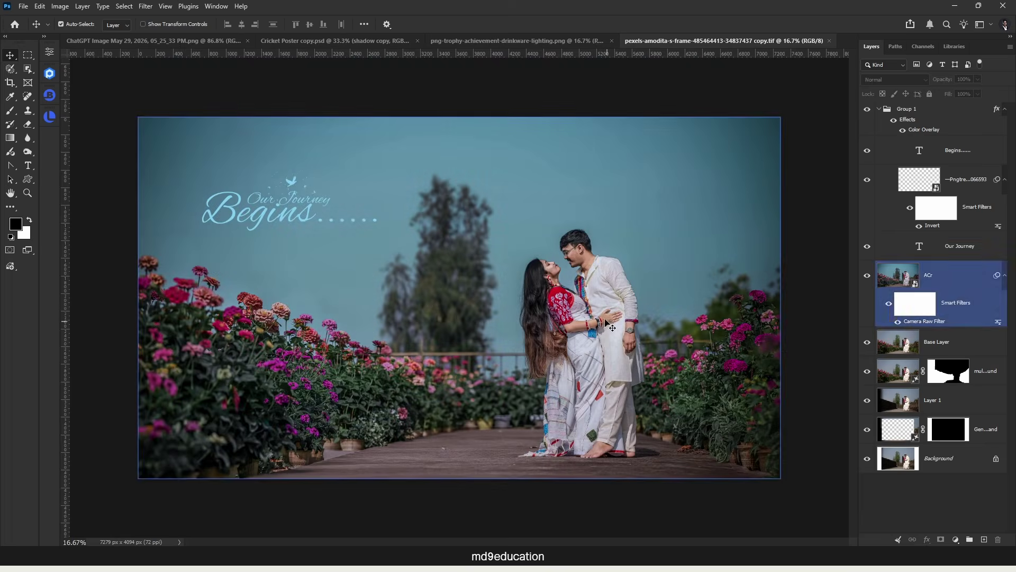
pyautogui.click(523, 278)
pyautogui.click(783, 342)
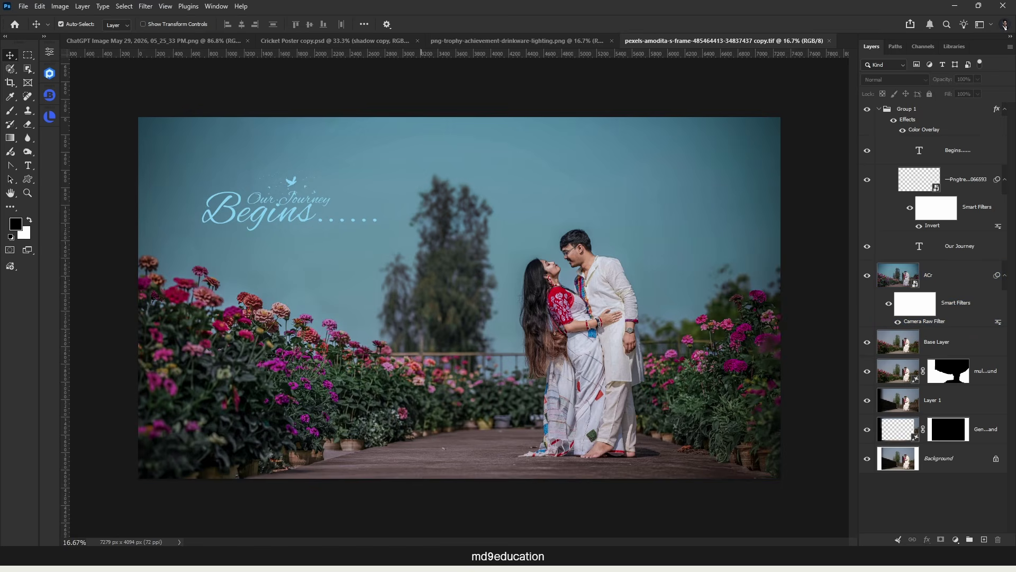
# - Switch to the Save Options folder in File Explorer and compare the sizes of the TIFF and the two Prewedding PSD files
pyautogui.click(423, 557)
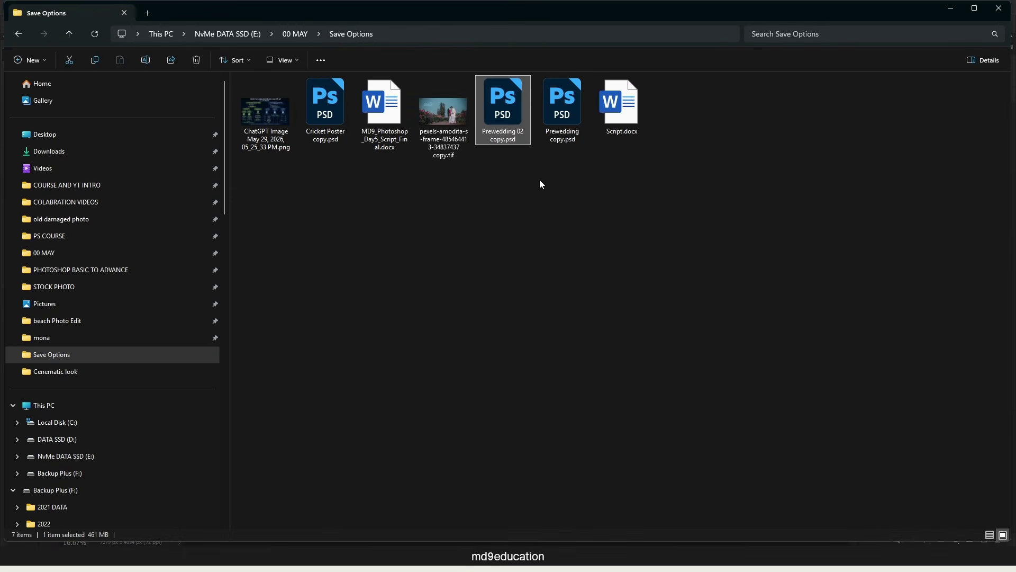
pyautogui.click(447, 117)
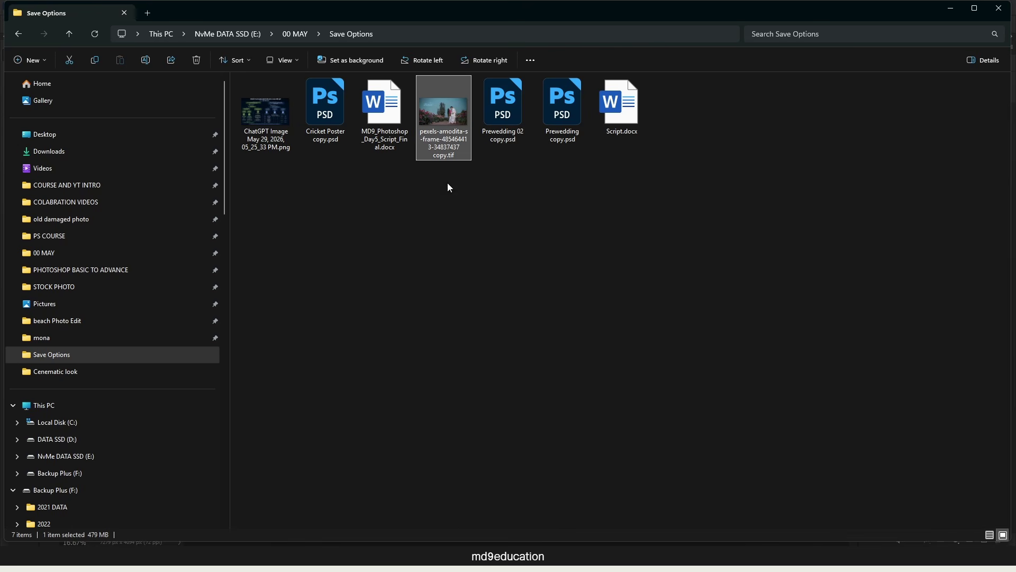
pyautogui.moveTo(453, 136)
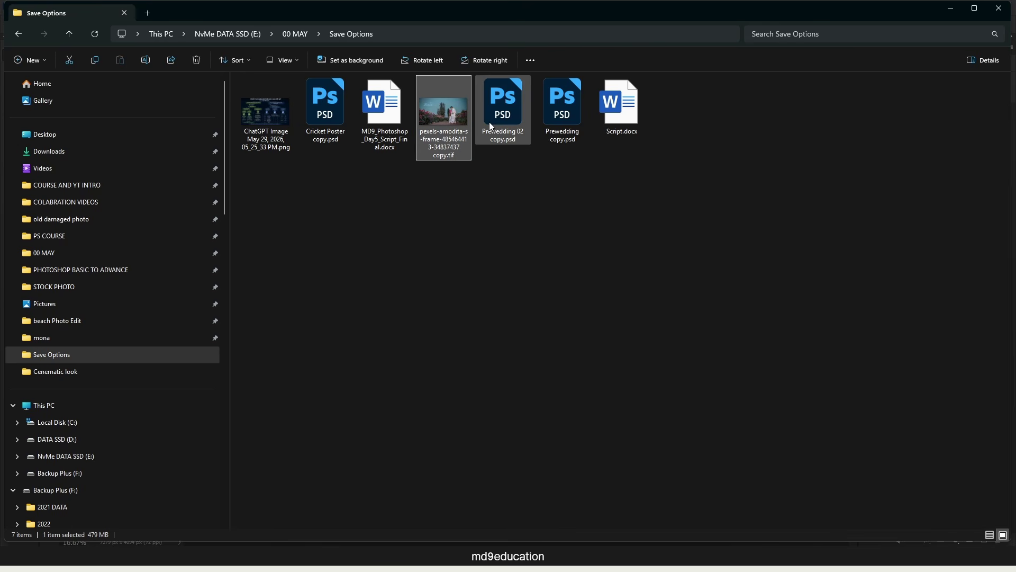
pyautogui.moveTo(491, 126)
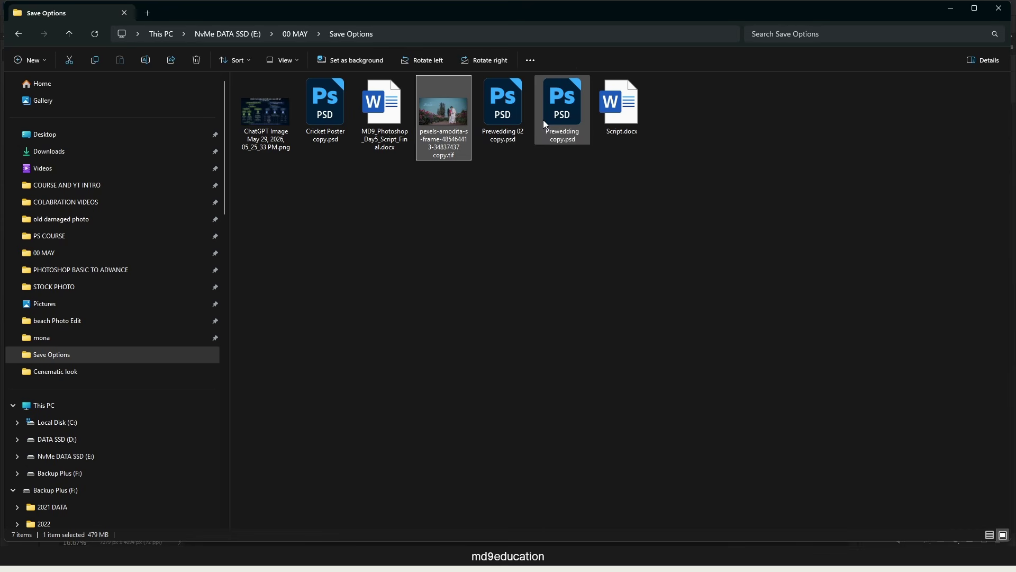
pyautogui.moveTo(544, 122)
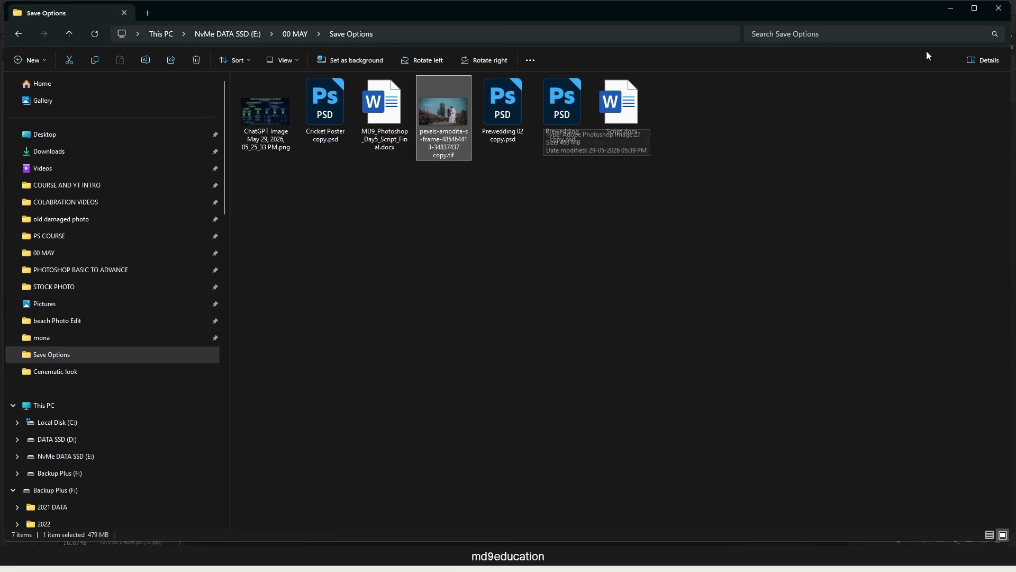
pyautogui.click(975, 8)
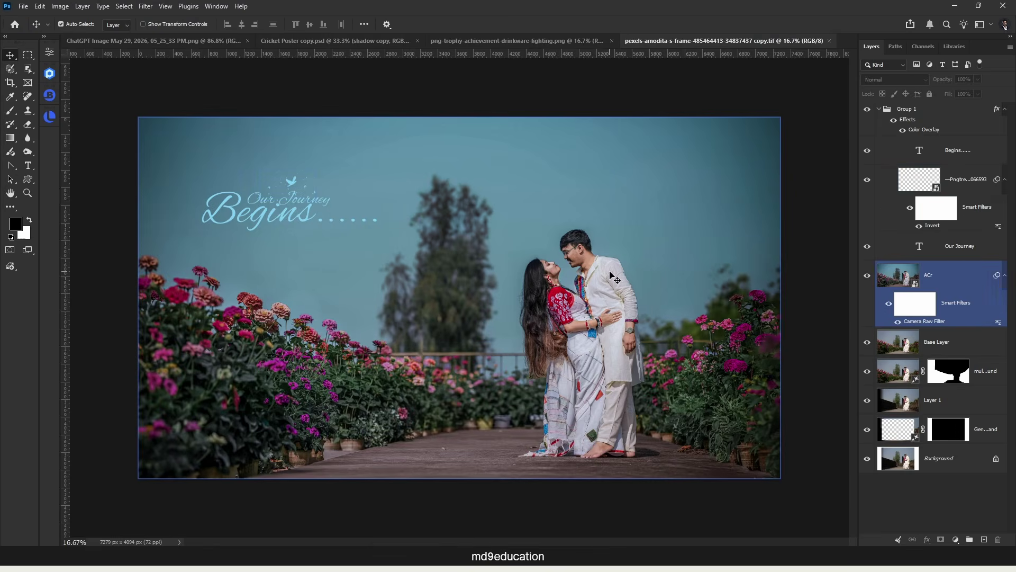
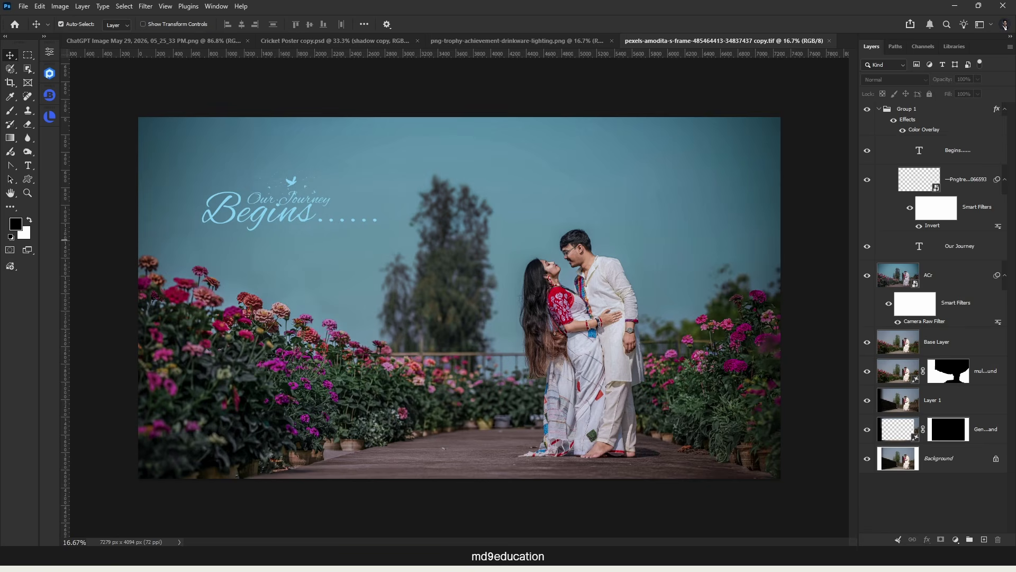
# - Use Save a Copy to save the TIFF document as a JPEG named Client Copy.jpg in the Save Options folder
pyautogui.click(23, 7)
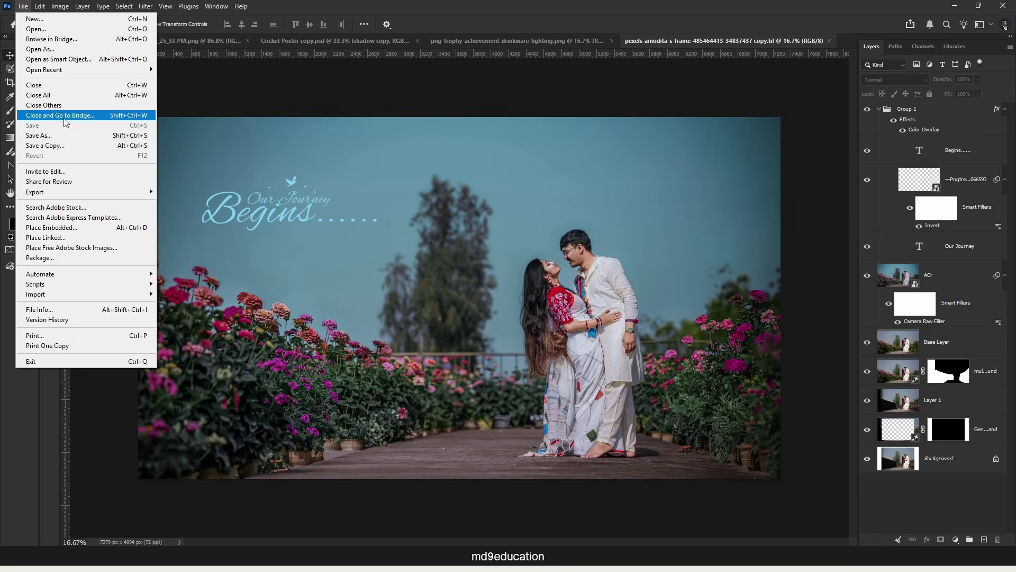
pyautogui.click(63, 147)
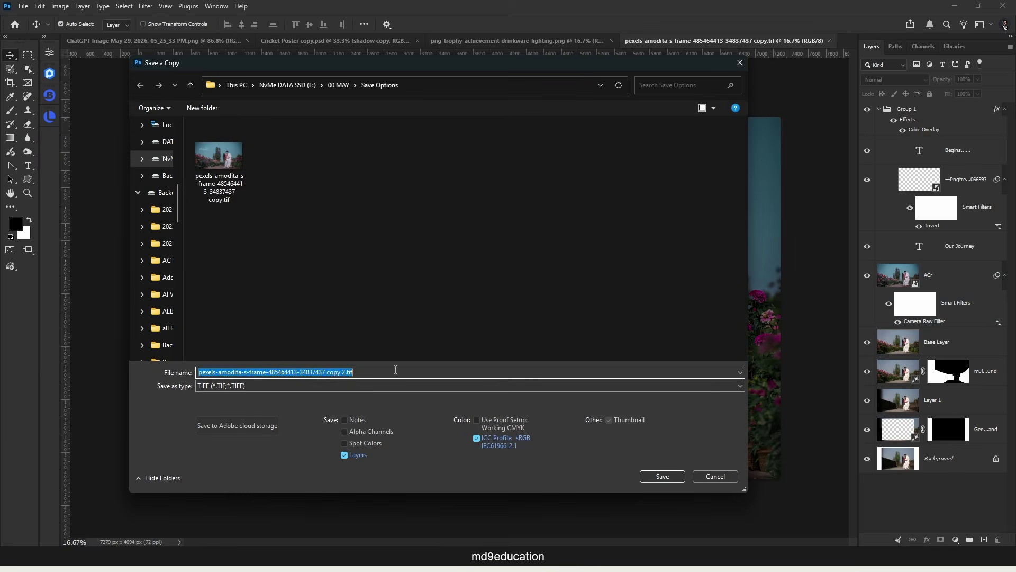
pyautogui.click(374, 386)
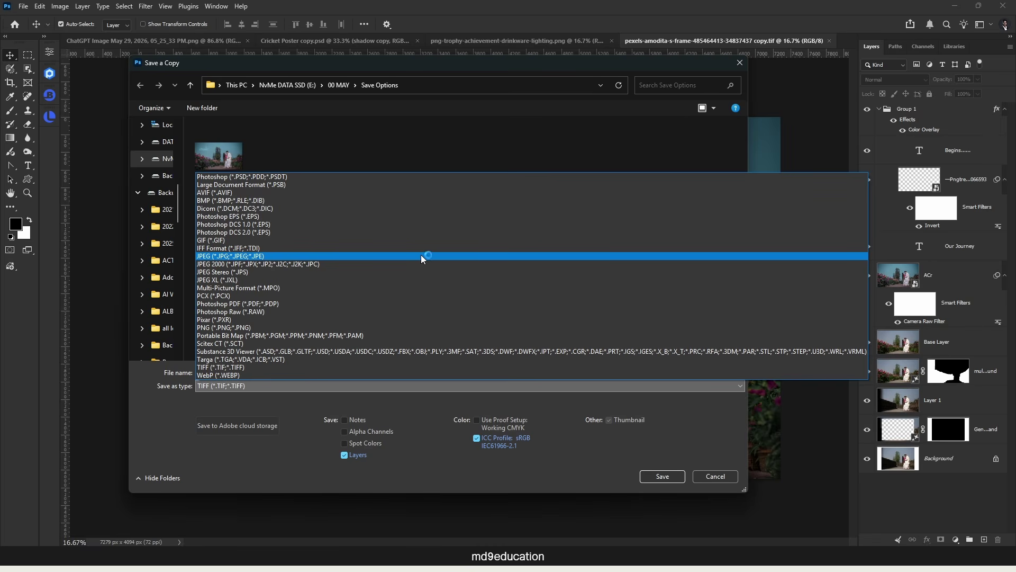
pyautogui.click(421, 256)
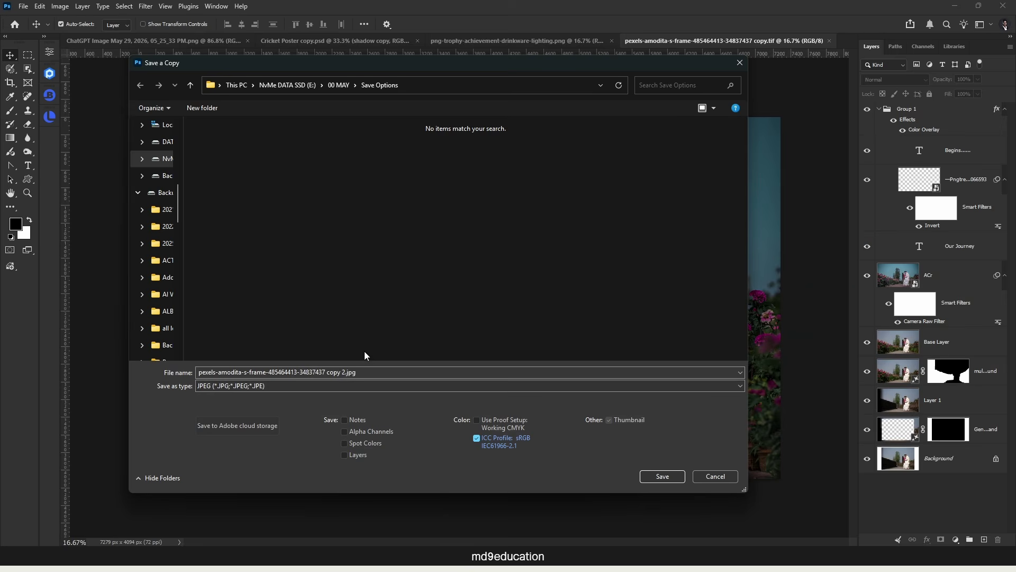
pyautogui.click(346, 373)
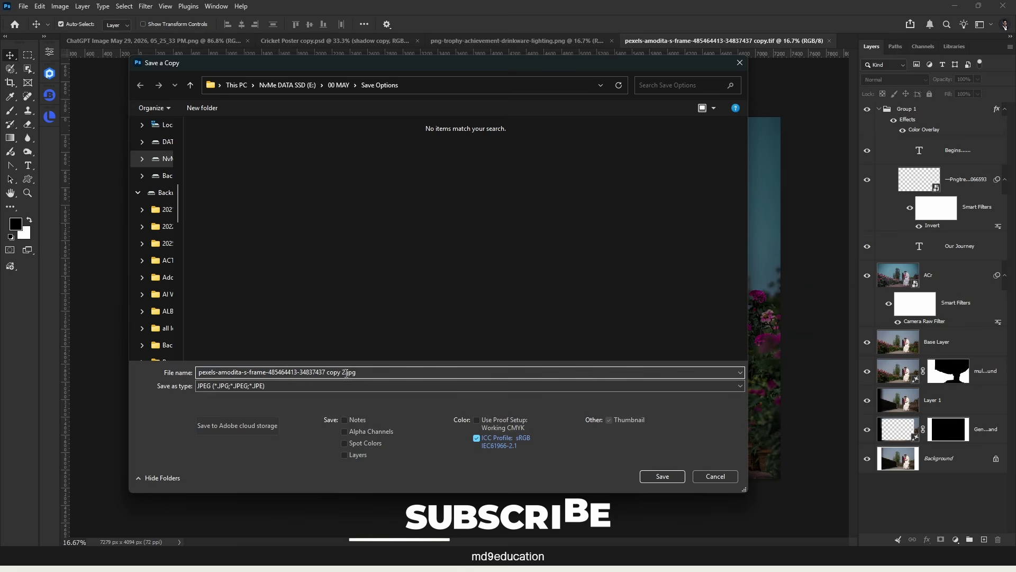
pyautogui.moveTo(346, 373); pyautogui.dragTo(197, 372)
pyautogui.write('Client Copy')
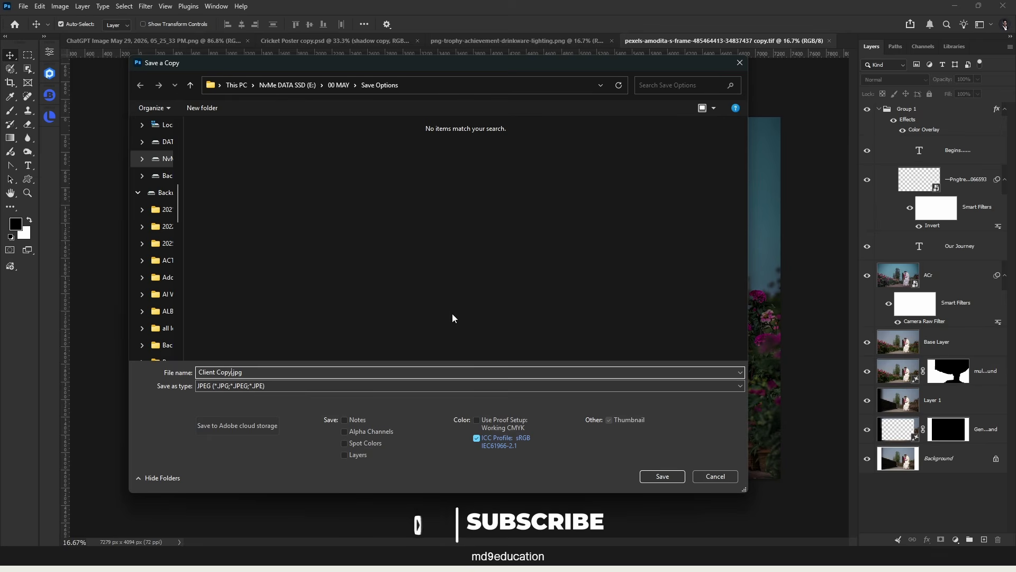
pyautogui.click(656, 480)
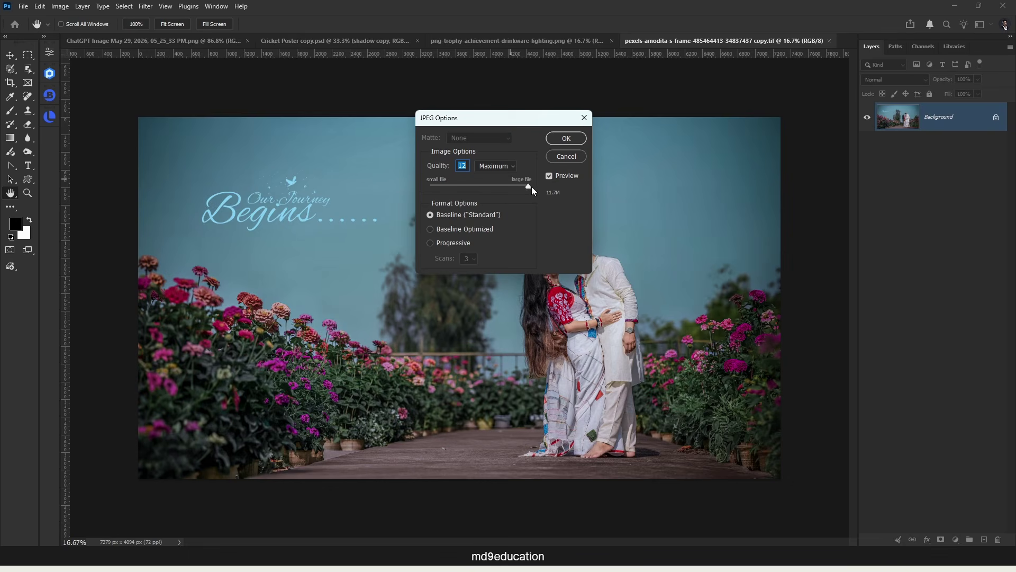
# - Try lower JPEG quality levels for the copy and return the quality to the maximum of 12
pyautogui.moveTo(532, 185); pyautogui.dragTo(348, 185)
pyautogui.moveTo(430, 185); pyautogui.dragTo(539, 188)
pyautogui.click(495, 186)
pyautogui.moveTo(491, 186); pyautogui.dragTo(529, 187)
pyautogui.click(491, 186)
pyautogui.moveTo(494, 185); pyautogui.dragTo(608, 192)
# - Try the Baseline Optimized and Progressive format options, choose Baseline ("Standard") and confirm the JPEG options
pyautogui.click(447, 228)
pyautogui.click(452, 229)
pyautogui.click(453, 243)
pyautogui.click(458, 215)
pyautogui.click(566, 139)
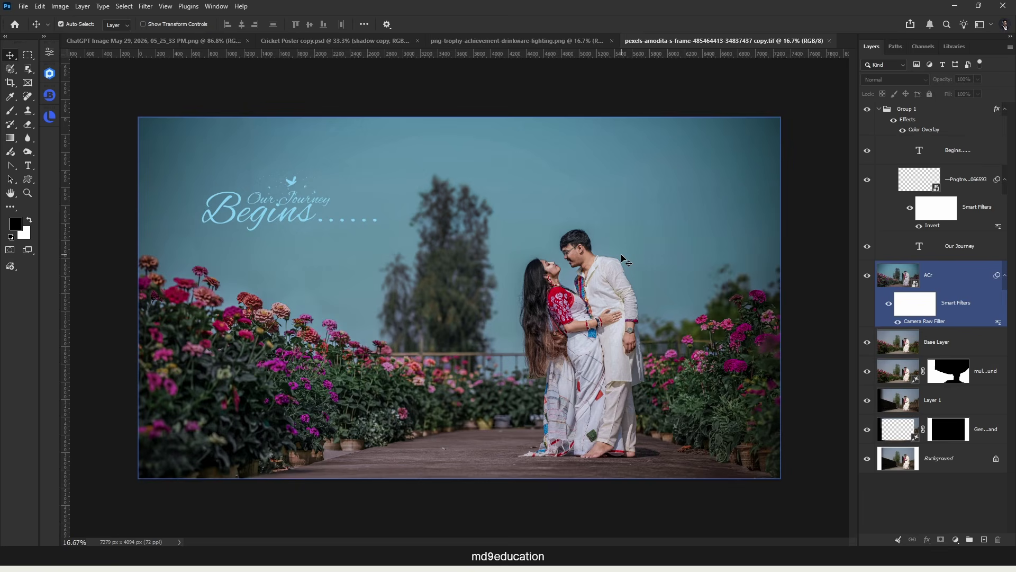
# - Open Client Copy.jpg from the Save Options folder, check the image and its file details, and close the folder window
pyautogui.click(603, 492)
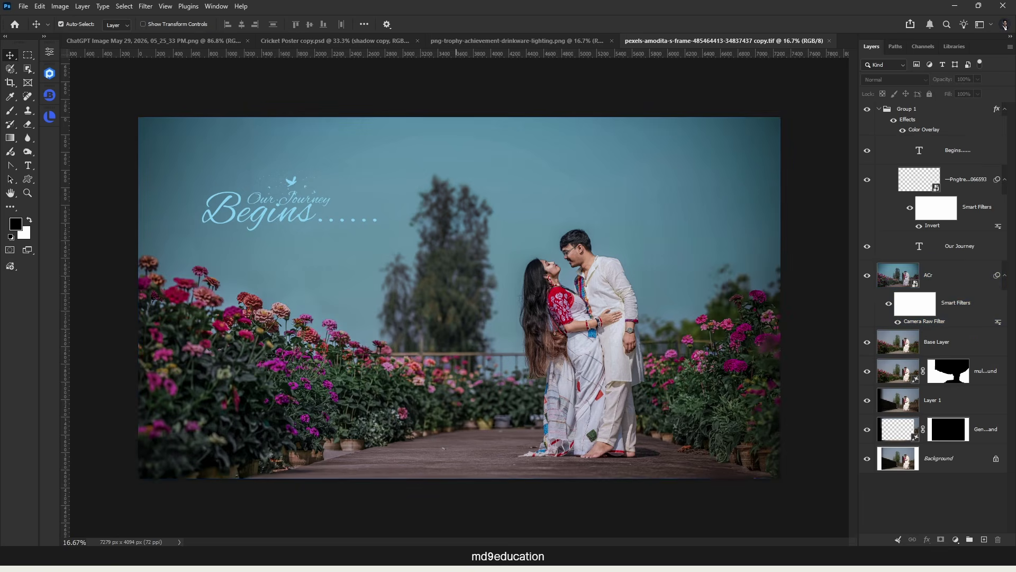
pyautogui.click(439, 555)
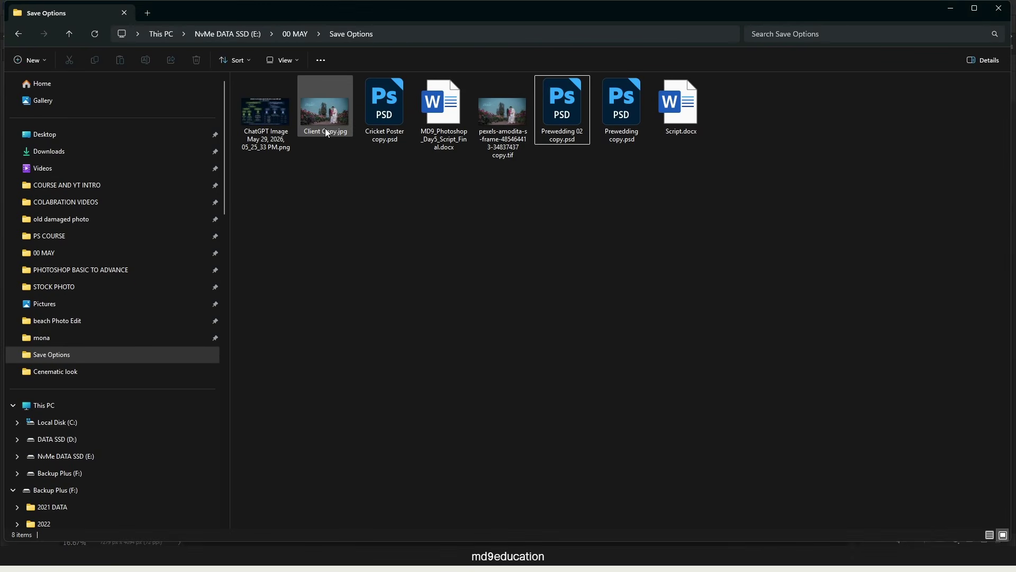
pyautogui.click(325, 129)
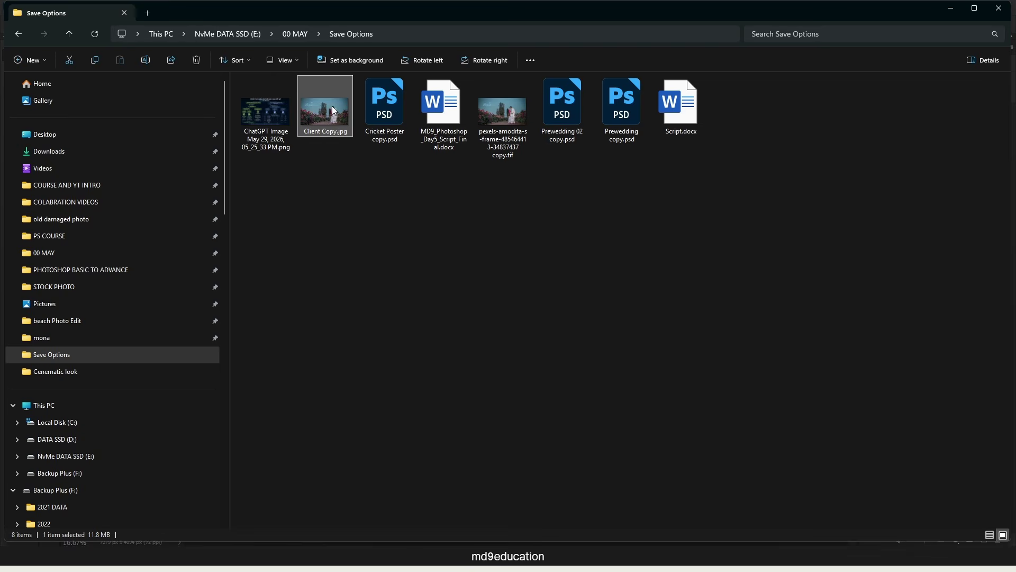
pyautogui.press('Return')
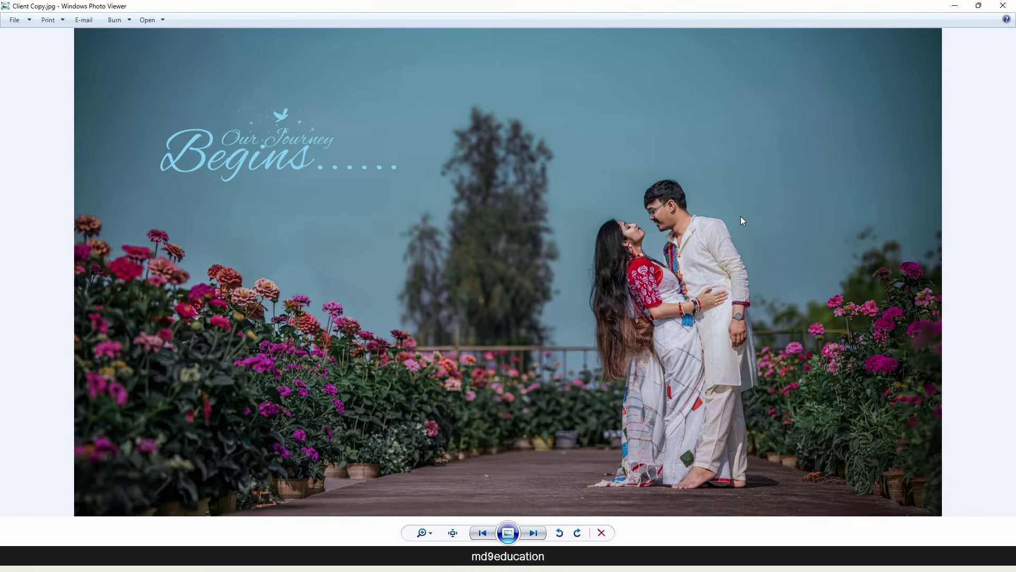
pyautogui.click(1003, 6)
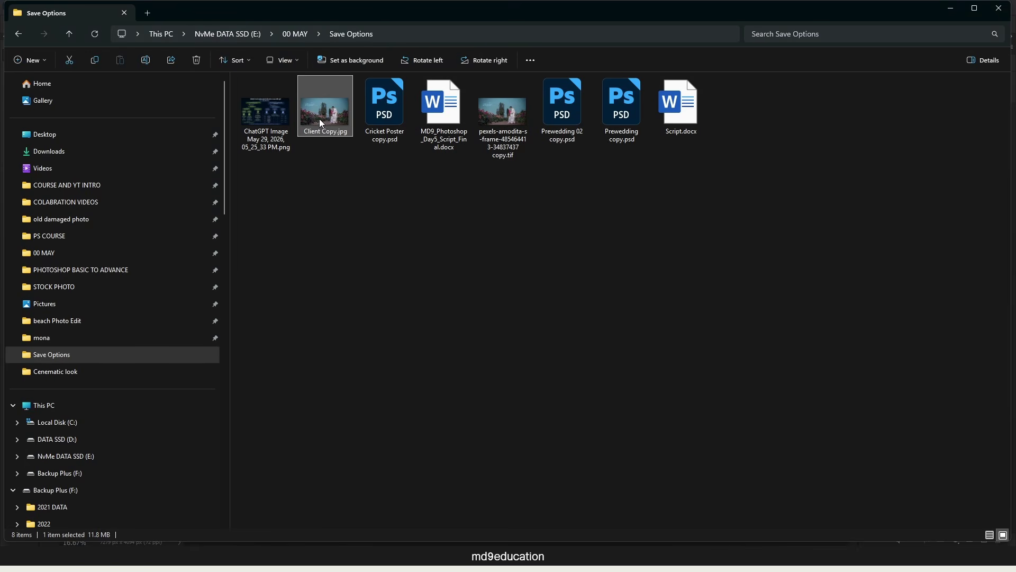
pyautogui.moveTo(319, 121)
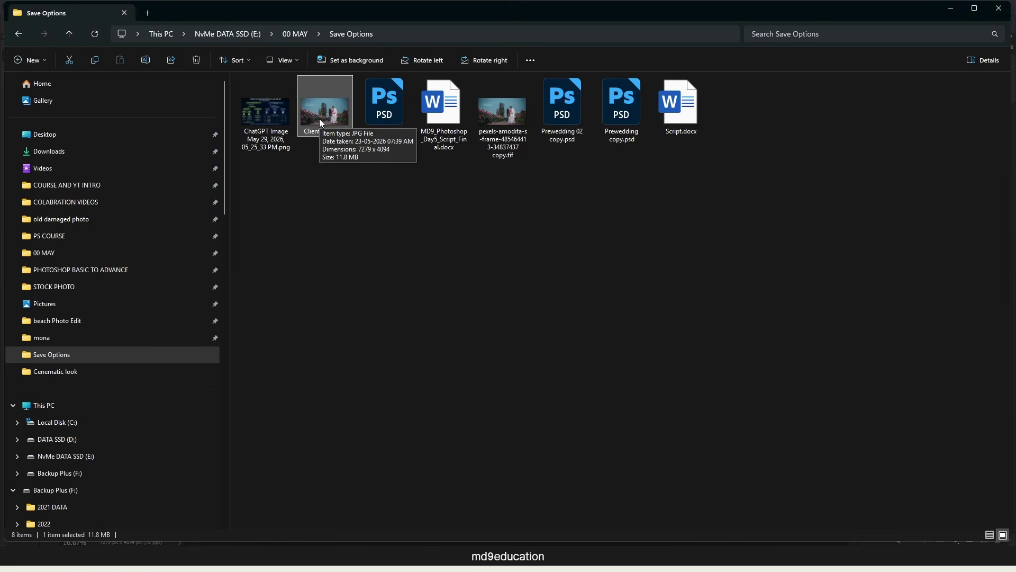
pyautogui.click(572, 215)
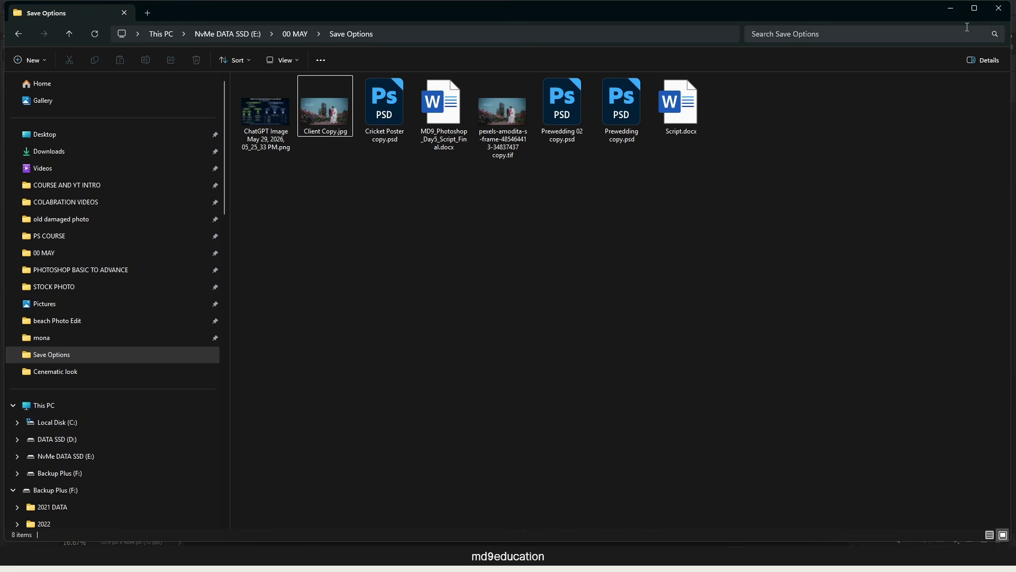
pyautogui.click(1003, 14)
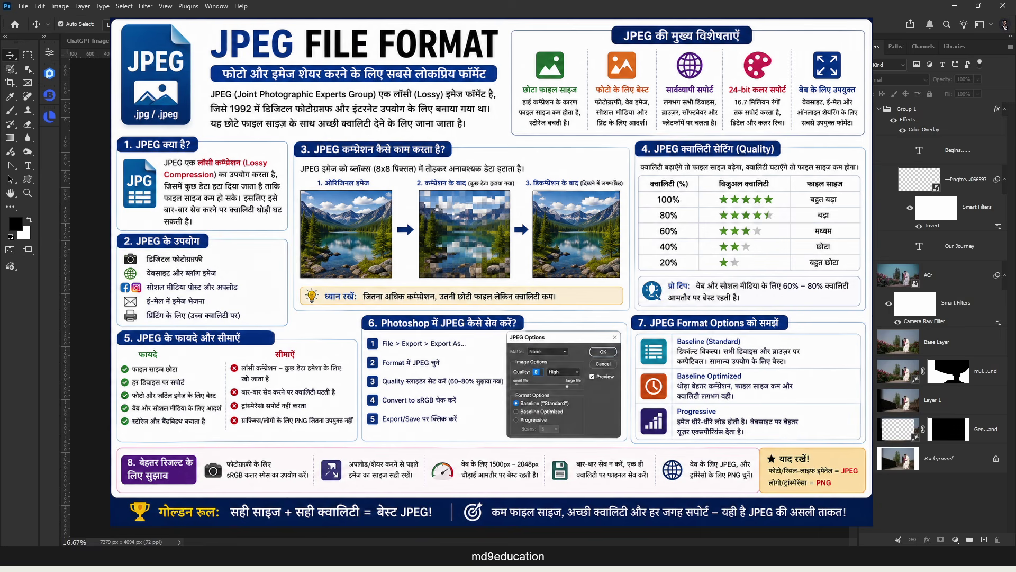
# - Switch to the web browser and search Google for "facebook image size for post"
pyautogui.click(731, 466)
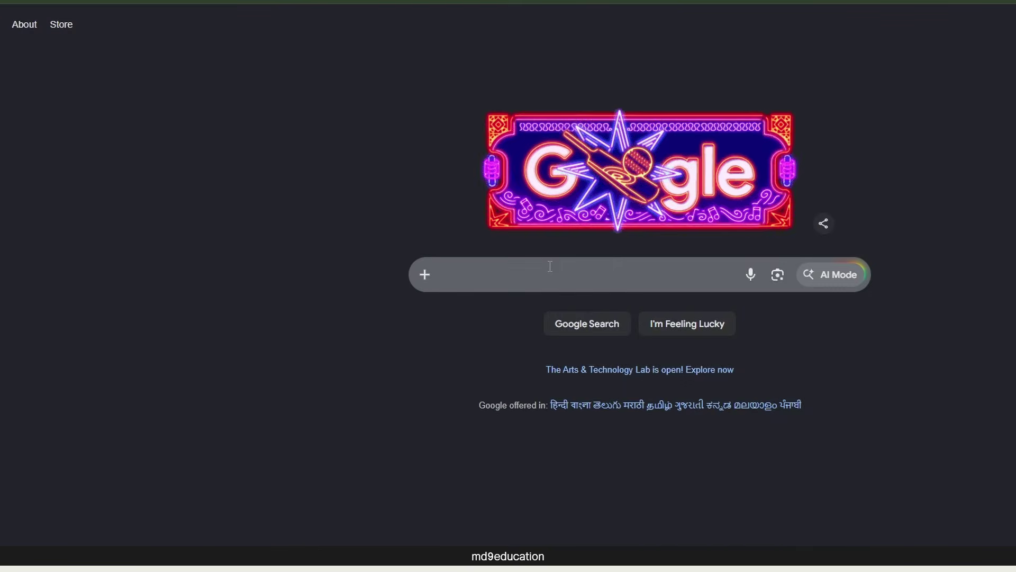
pyautogui.click(549, 266)
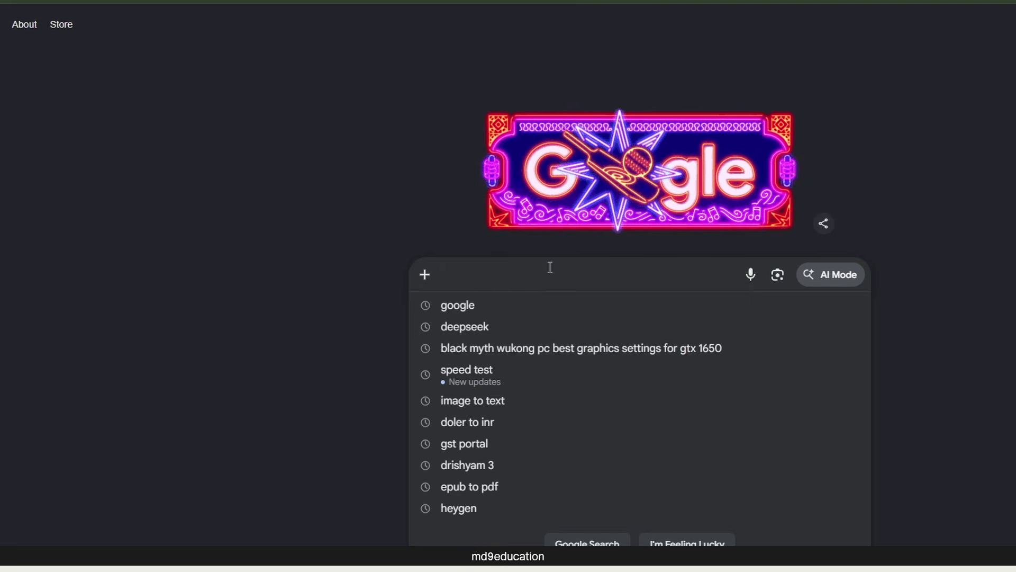
pyautogui.write('faceboo')
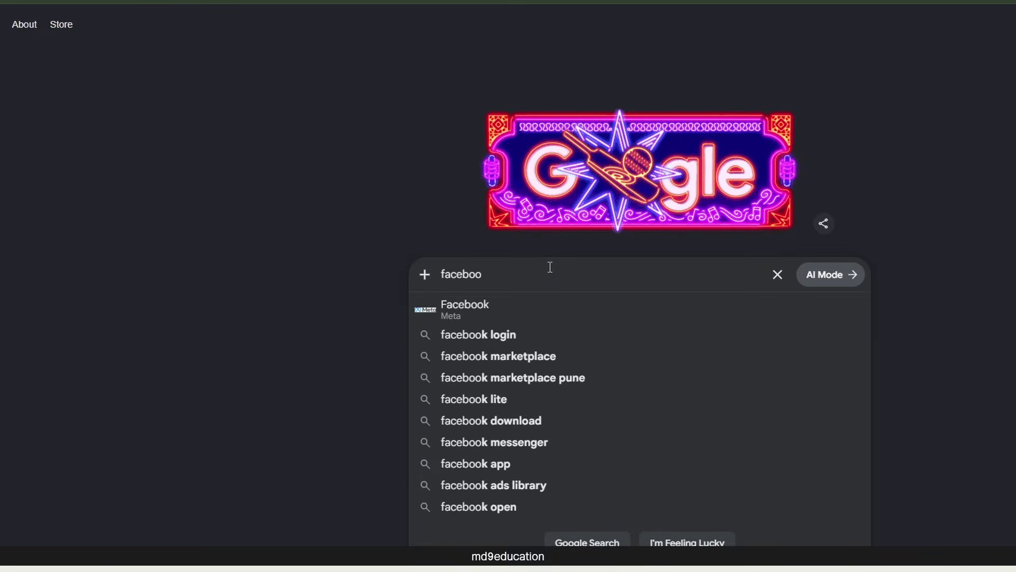
pyautogui.write('k im')
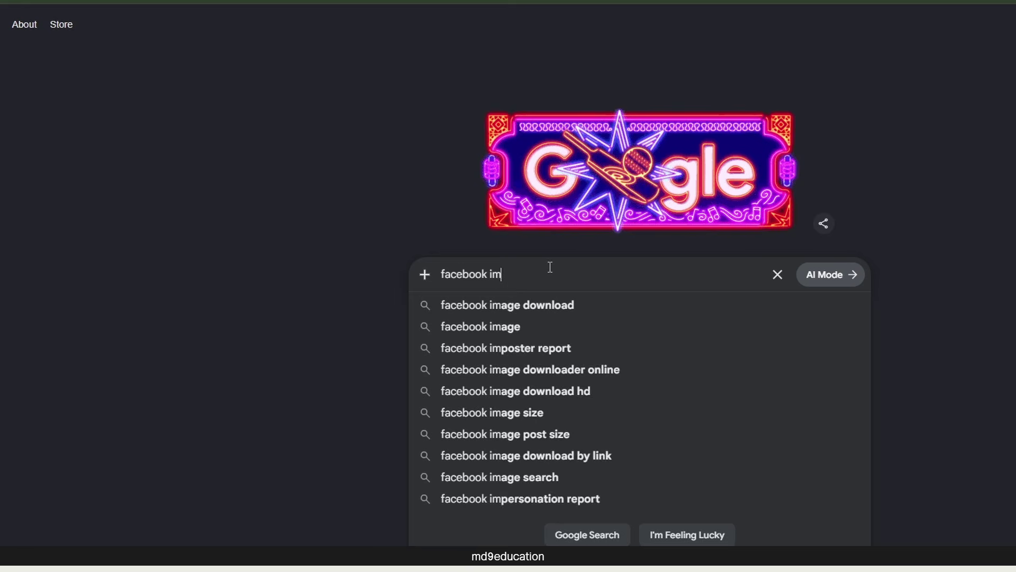
pyautogui.write('age size')
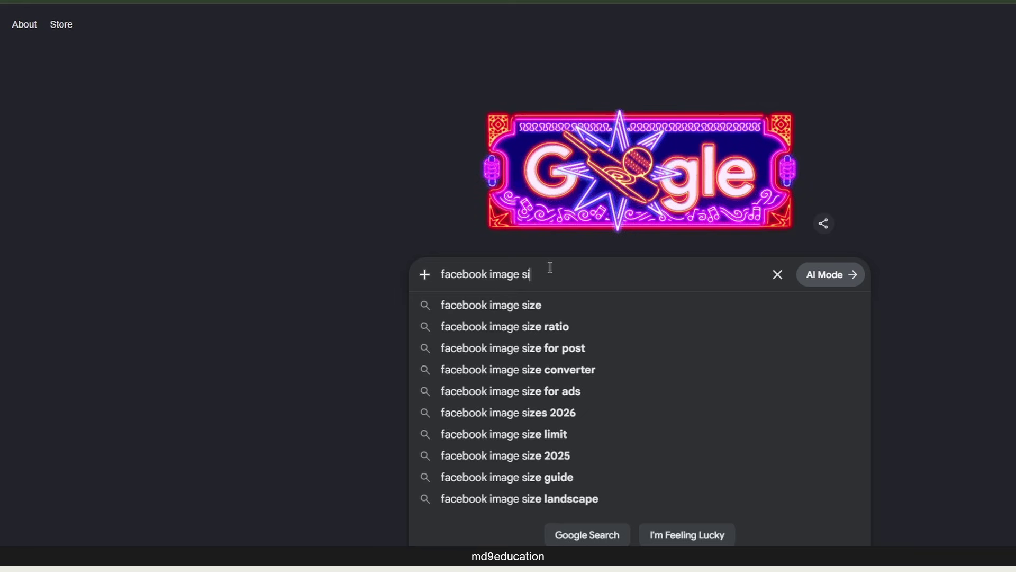
pyautogui.press('Return')
pyautogui.click(383, 91)
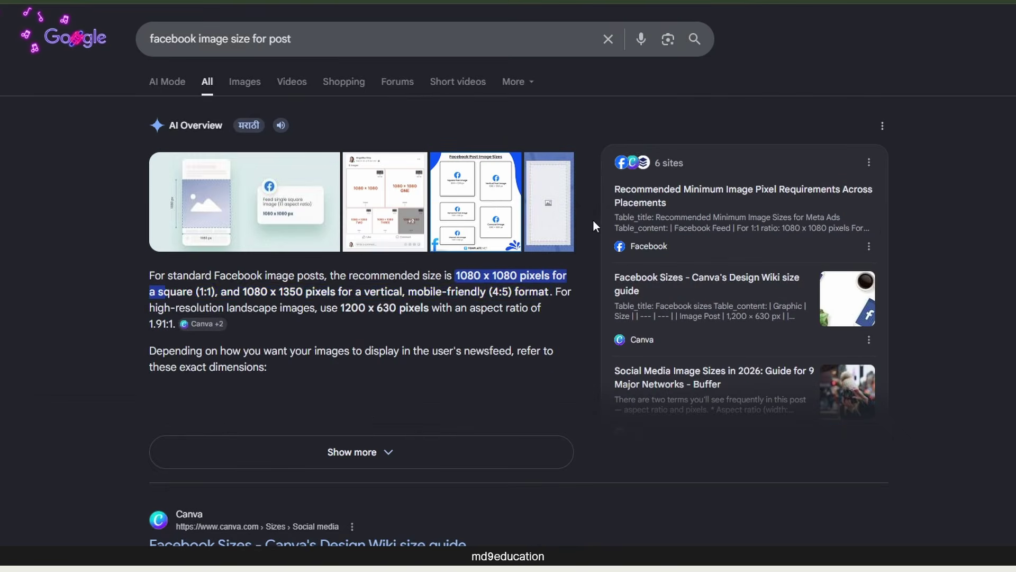
# - Expand the AI Overview and examine the recommended Facebook image dimensions and upload tips
pyautogui.click(349, 432)
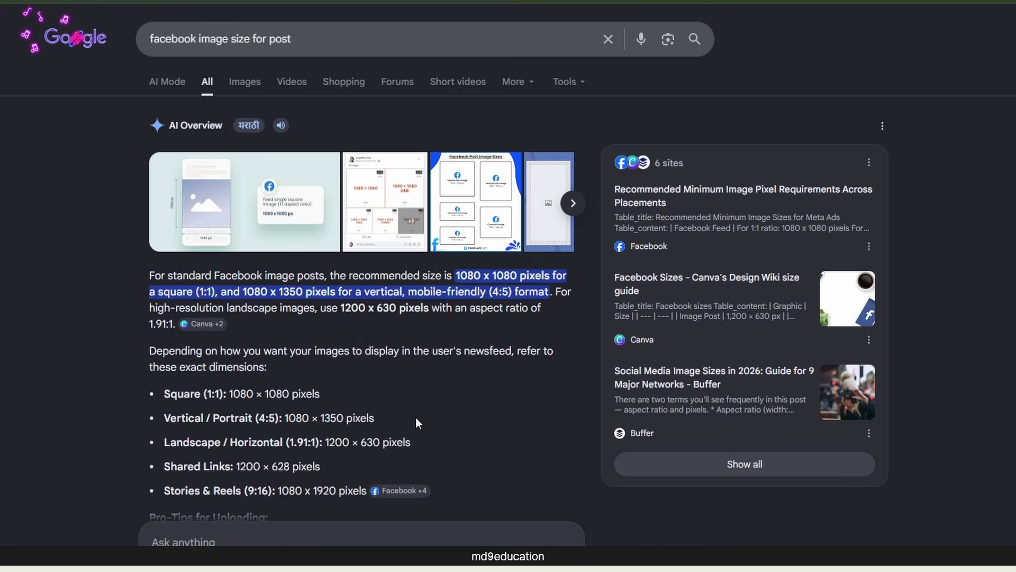
pyautogui.scroll(-4, 413, 412)
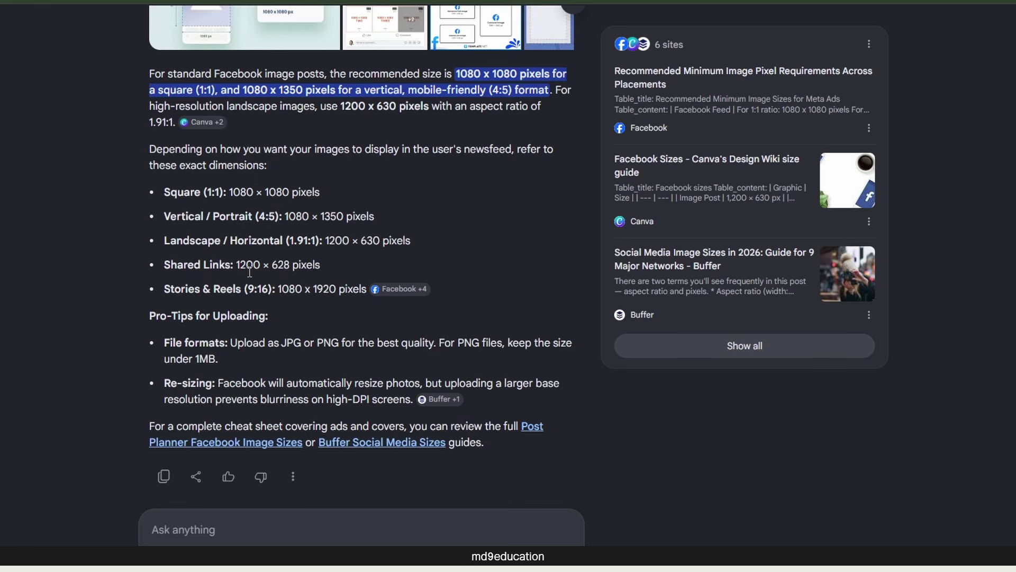
pyautogui.scroll(4, 325, 198)
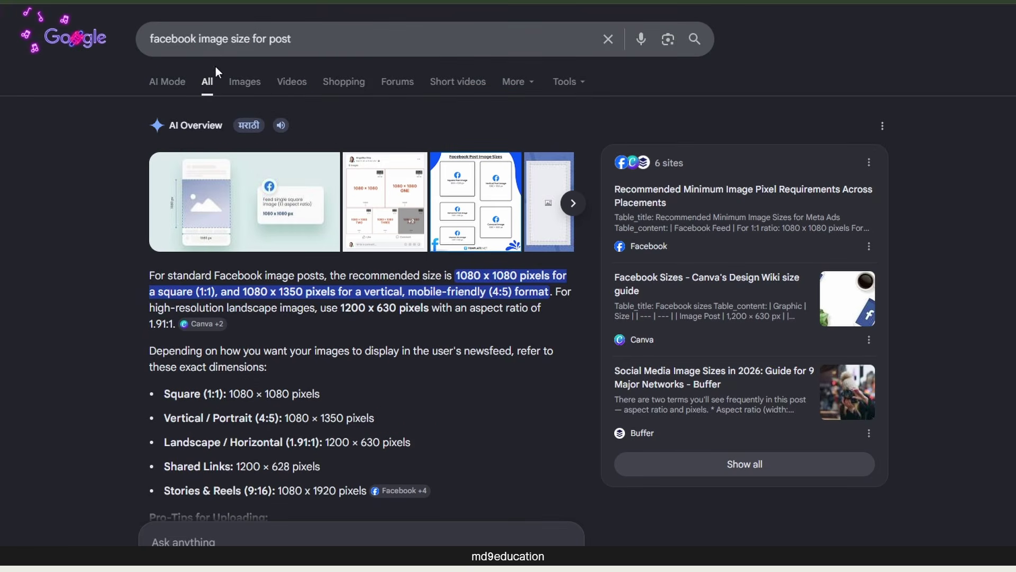
# - Search Google for "instagram image size for post" and examine the recommended dimensions
pyautogui.moveTo(199, 47); pyautogui.dragTo(75, 46)
pyautogui.write('instagram')
pyautogui.press('Return')
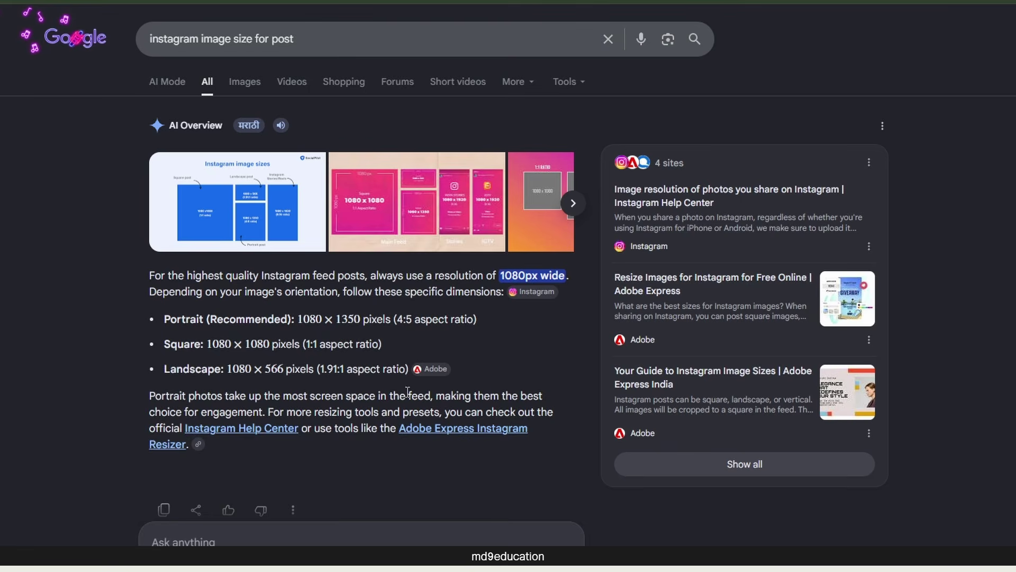
pyautogui.scroll(-3, 335, 466)
pyautogui.scroll(-1, 480, 300)
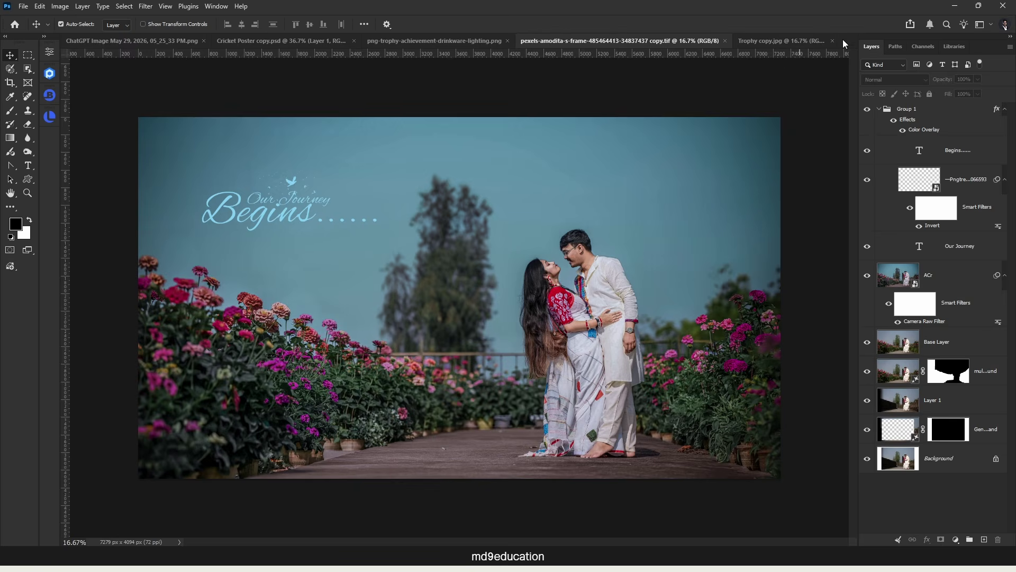
# - Switch back to Photoshop, close Trophy copy.jpg and shift the trophy slightly in the transparent trophy PNG document
pyautogui.click(832, 40)
pyautogui.click(531, 42)
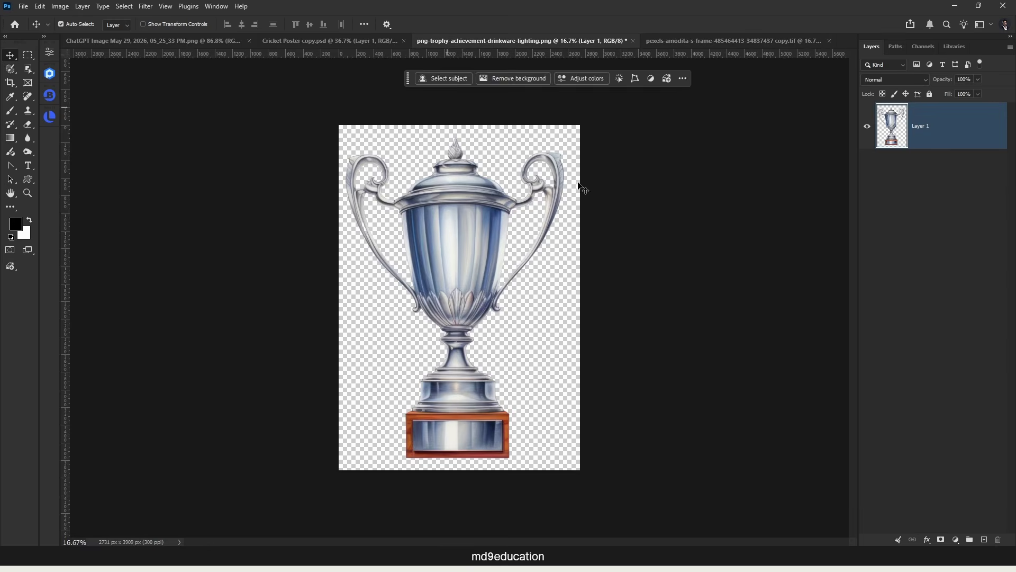
pyautogui.moveTo(461, 243); pyautogui.dragTo(459, 265)
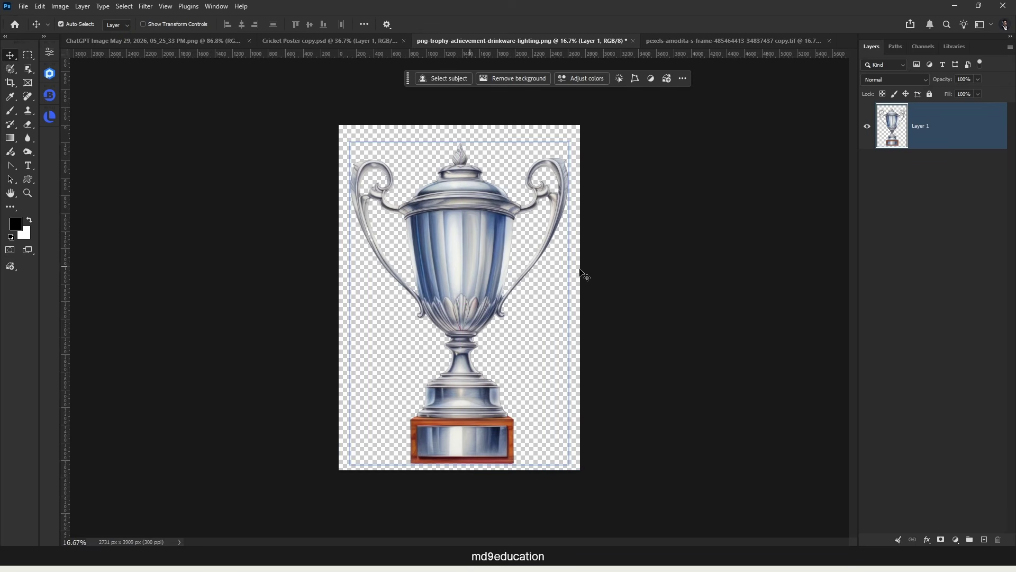
# - Save a copy of the trophy document as a JPEG in the Save Options folder, keeping the suggested file name
pyautogui.click(28, 7)
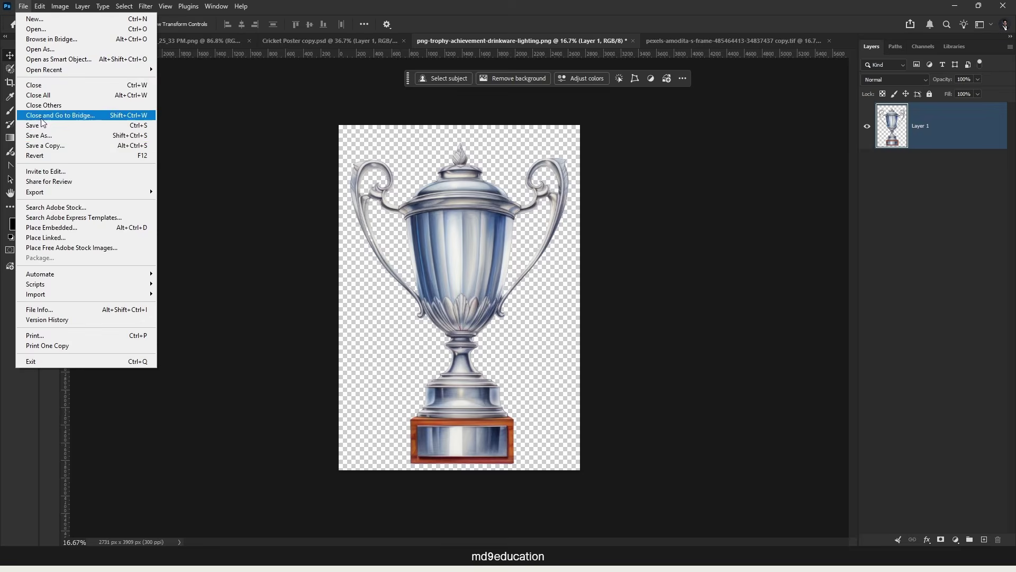
pyautogui.click(47, 141)
pyautogui.click(367, 385)
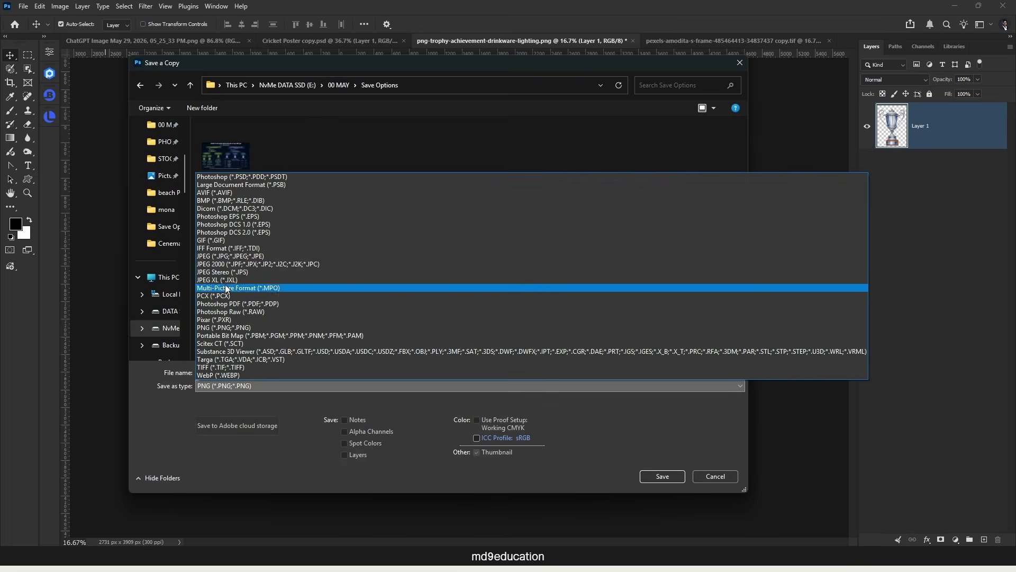
pyautogui.click(231, 256)
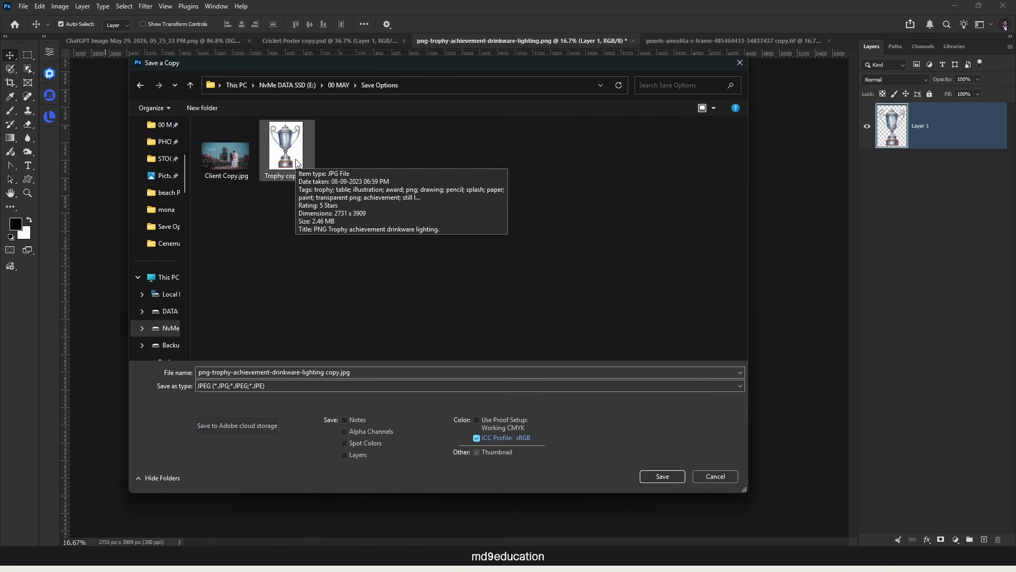
pyautogui.click(662, 475)
pyautogui.click(574, 143)
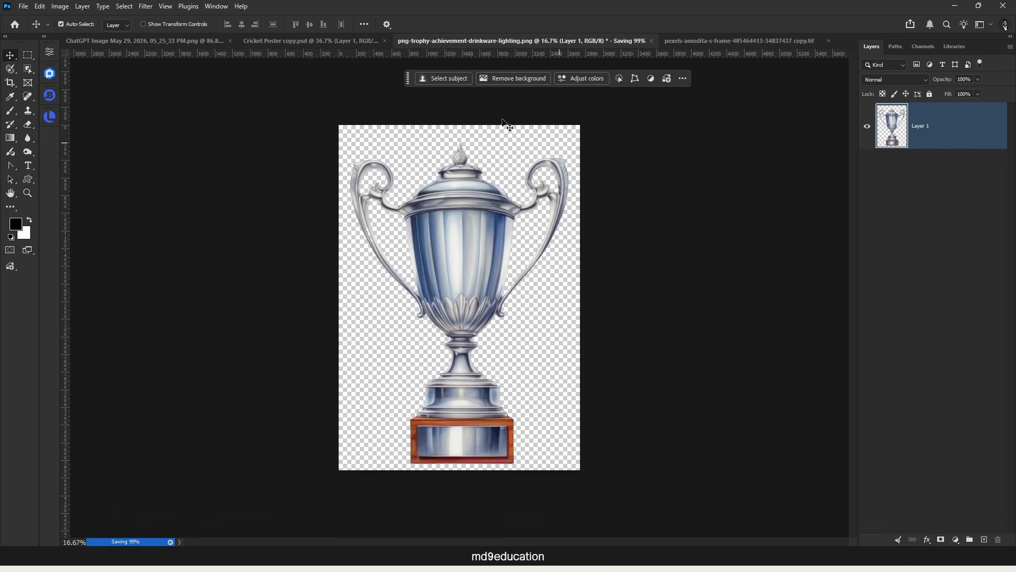
# - Place png-trophy-achievement-drinkware-lighting copy.jpg from the Save Options folder into Cricket Poster copy.psd
pyautogui.click(359, 39)
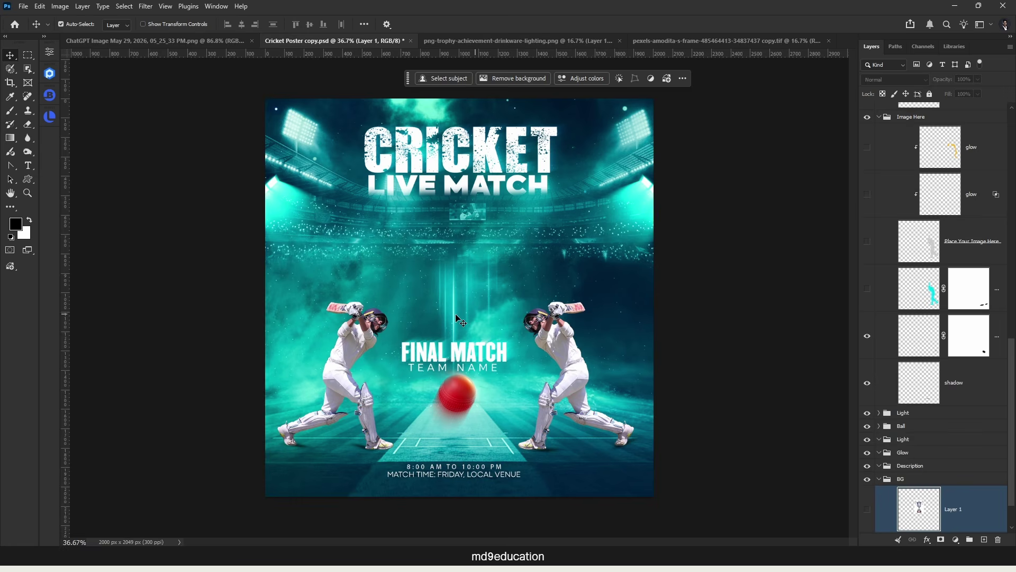
pyautogui.moveTo(417, 557)
pyautogui.click(436, 507)
pyautogui.moveTo(584, 151); pyautogui.dragTo(523, 200)
pyautogui.hotkey('alt', 'Tab')
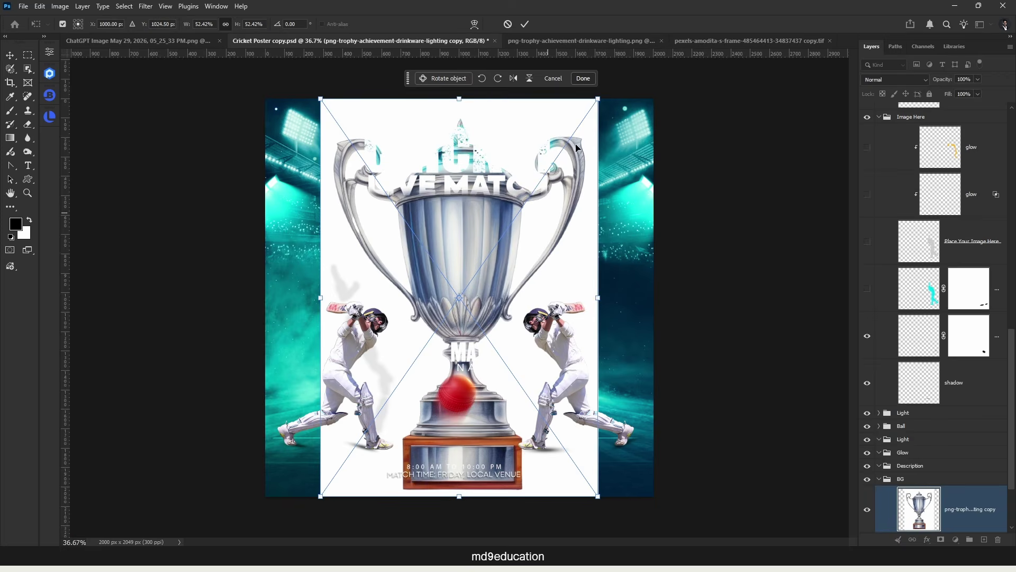
# - Scale the placed JPEG trophy to about 16.5% and position it between the LIVE MATCH title and the FINAL MATCH text
pyautogui.moveTo(597, 101); pyautogui.dragTo(503, 234)
pyautogui.moveTo(475, 311); pyautogui.dragTo(473, 275)
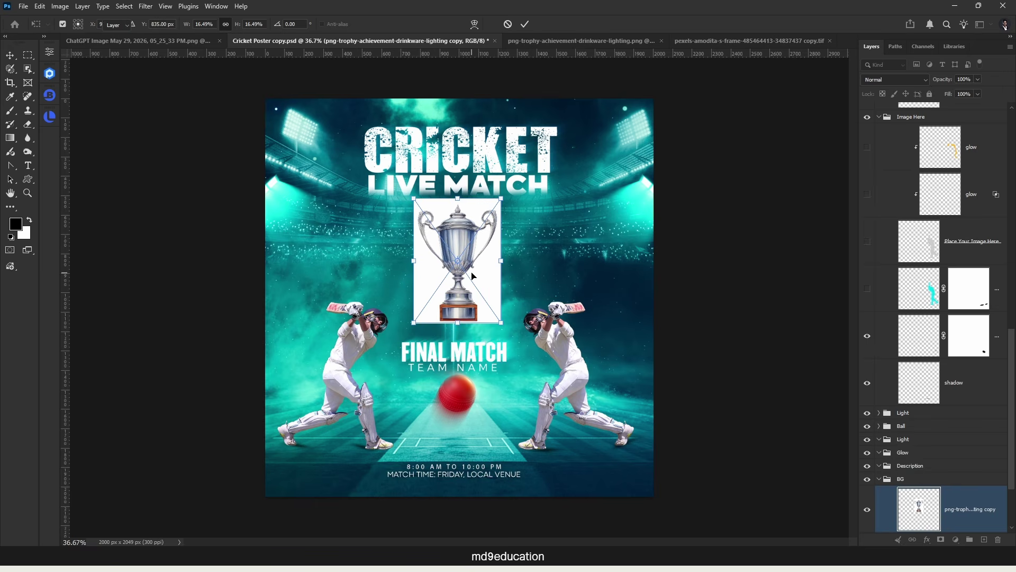
pyautogui.press('Return')
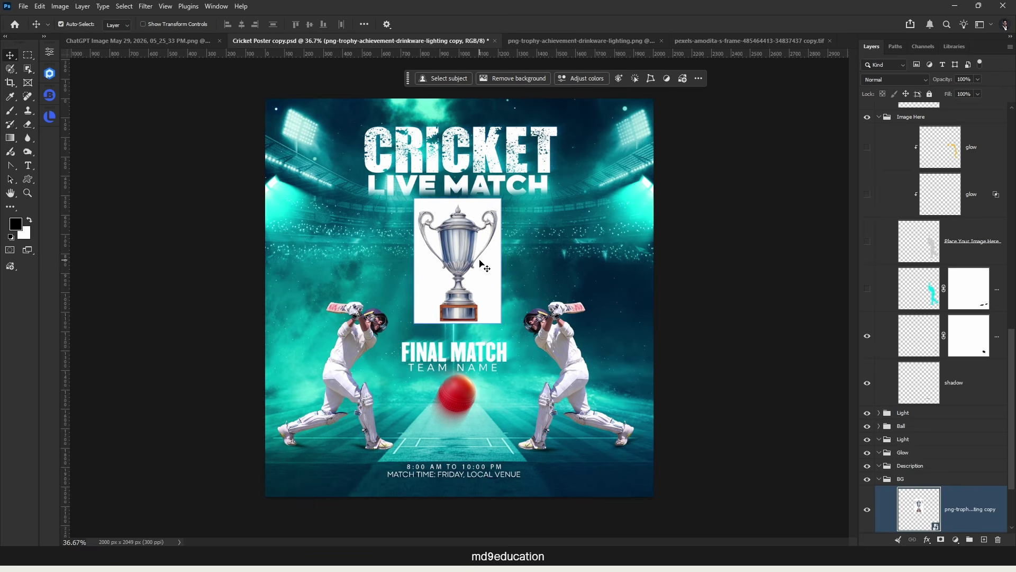
pyautogui.moveTo(476, 256); pyautogui.dragTo(473, 257)
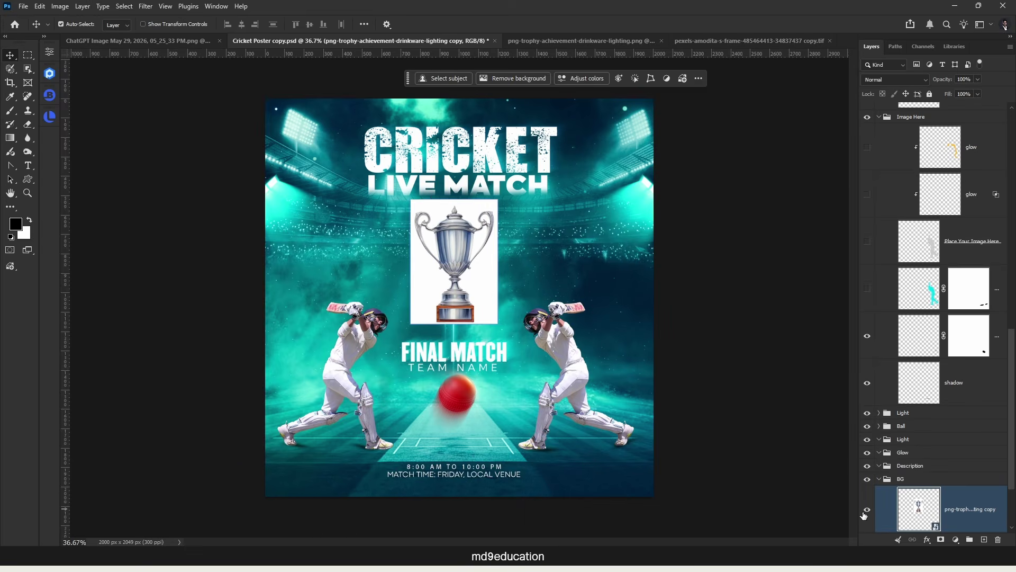
# - Hide the JPEG trophy layer in the poster and return to the transparent trophy PNG document
pyautogui.click(866, 509)
pyautogui.click(592, 40)
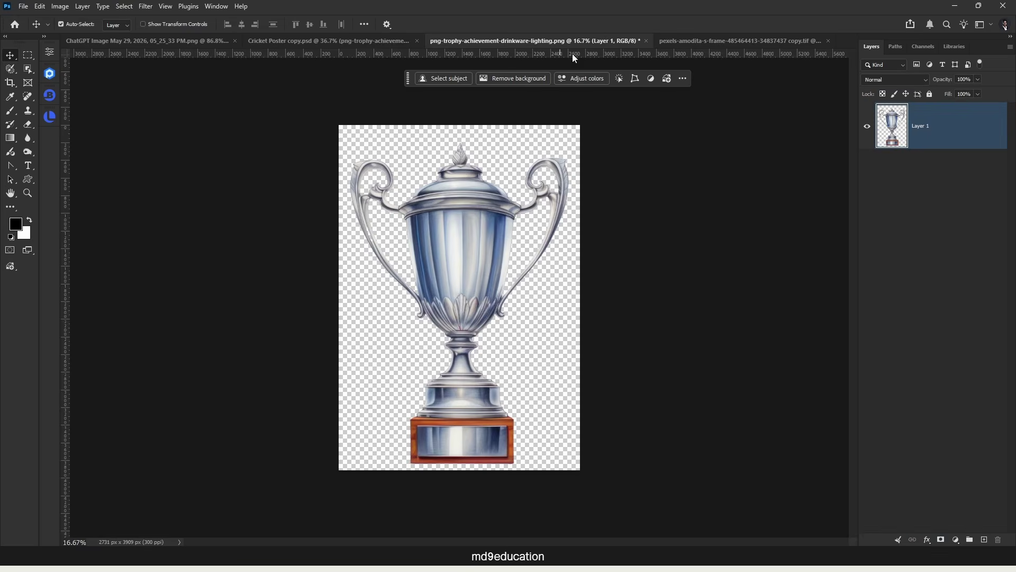
pyautogui.moveTo(454, 222); pyautogui.dragTo(465, 263)
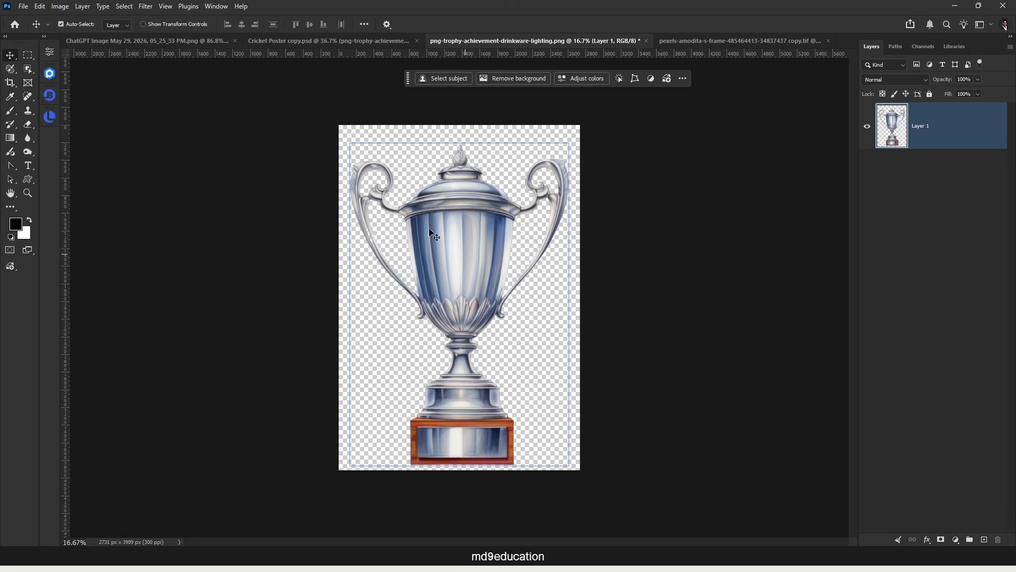
# - Save a PNG copy of the trophy named "Cricket trophy" in the Save Options folder with the Large file size option
pyautogui.click(23, 7)
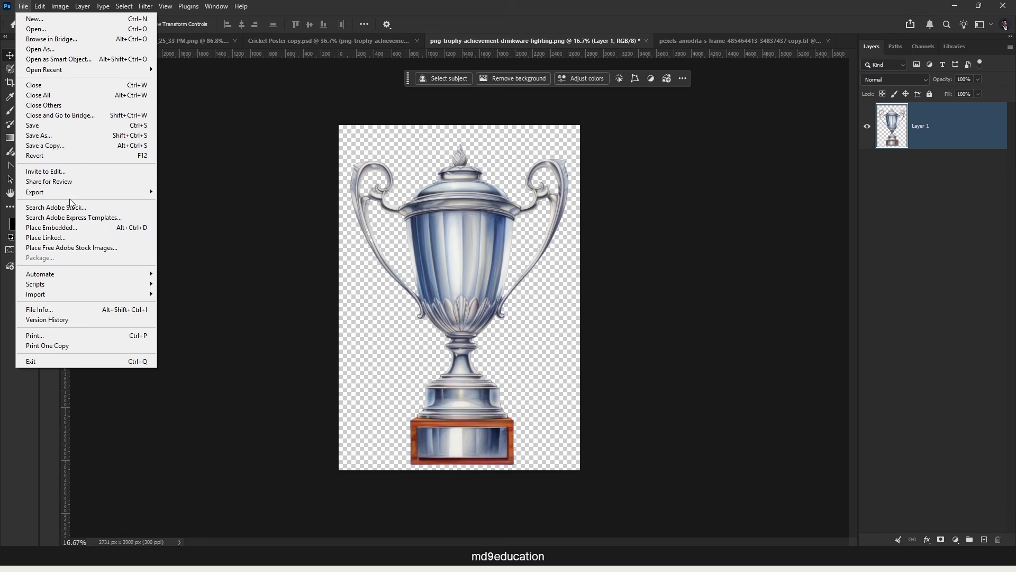
pyautogui.click(79, 146)
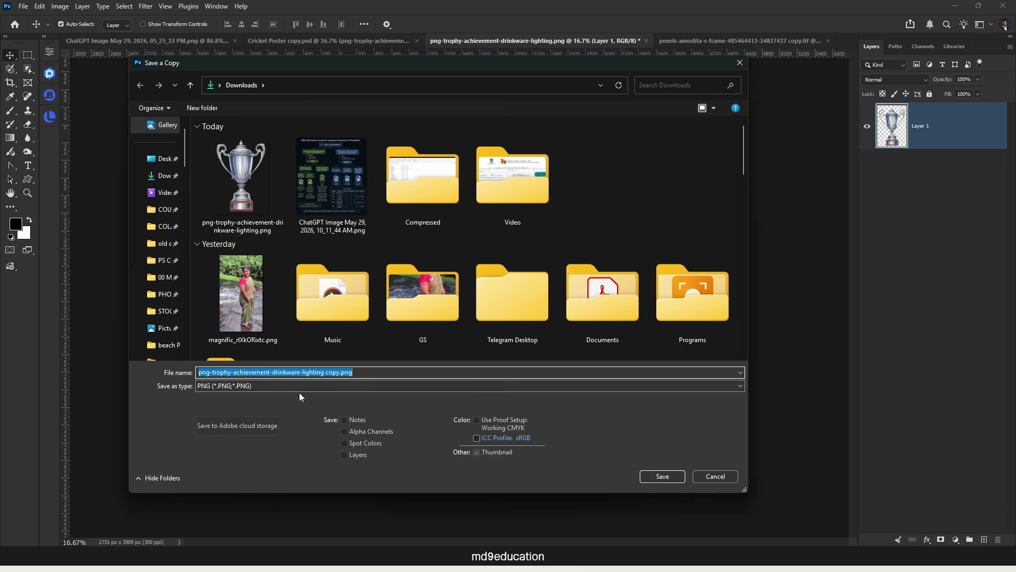
pyautogui.click(299, 387)
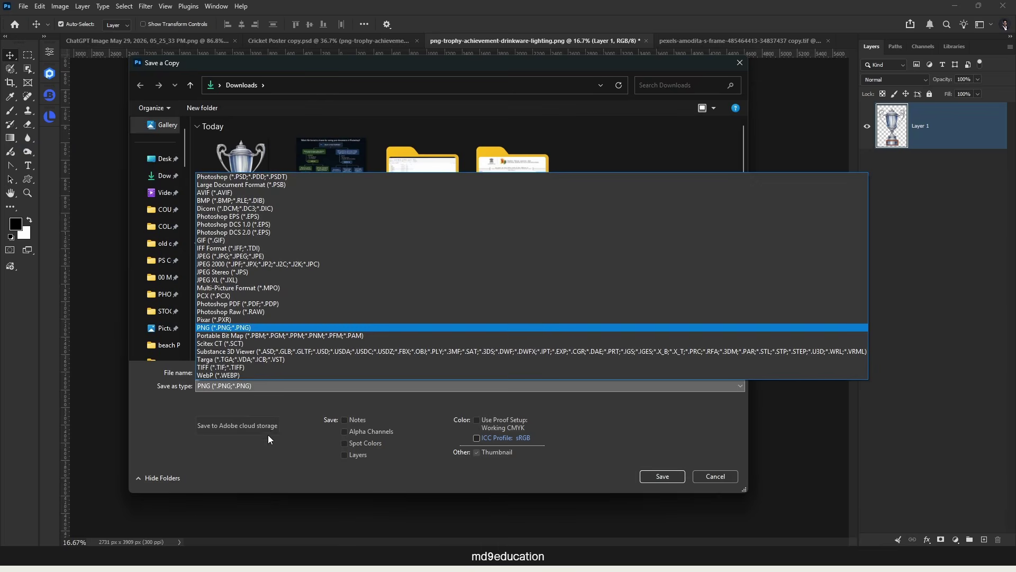
pyautogui.click(220, 328)
pyautogui.click(353, 372)
pyautogui.hotkey('ctrl', 'a')
pyautogui.write('Cricket trophy')
pyautogui.click(664, 471)
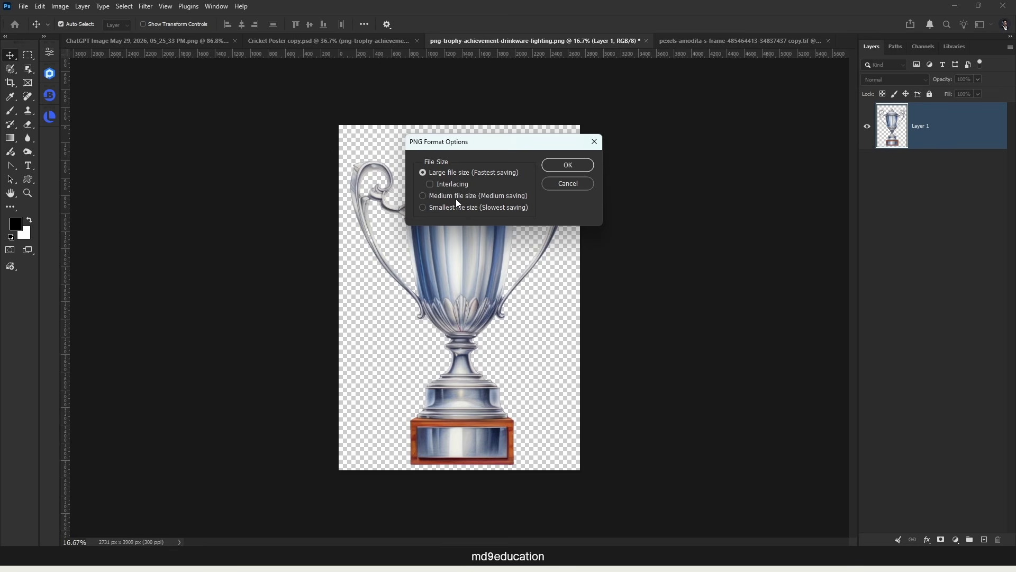
pyautogui.click(569, 166)
pyautogui.click(569, 165)
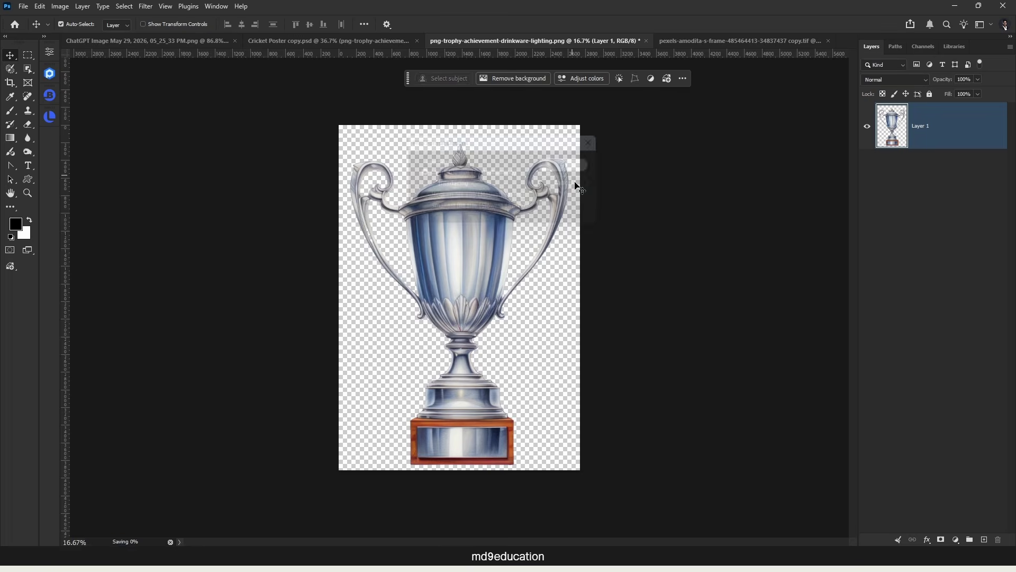
# - Place Cricket trophy.png from the Save Options folder into Cricket Poster copy.psd
pyautogui.click(335, 40)
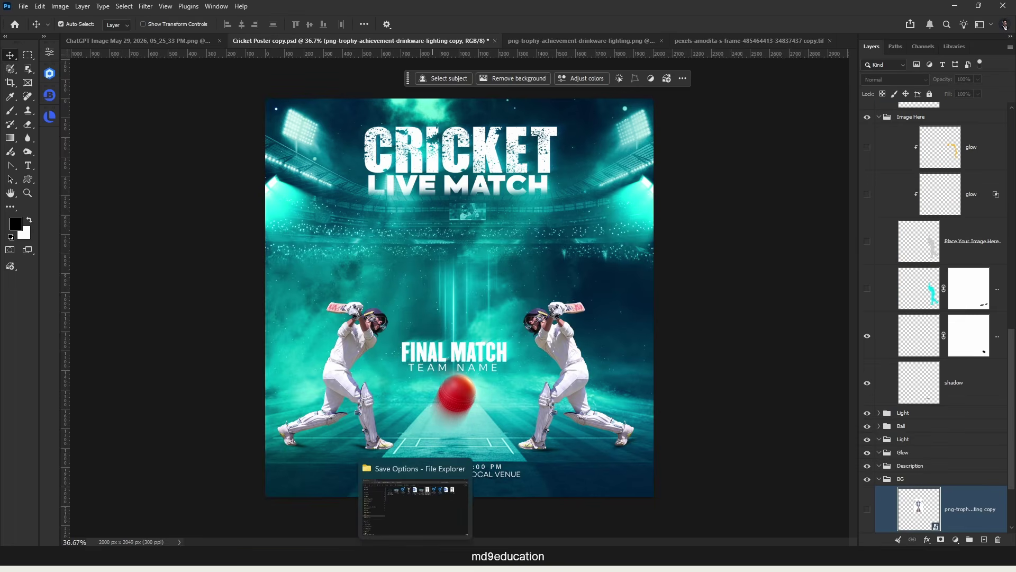
pyautogui.click(424, 525)
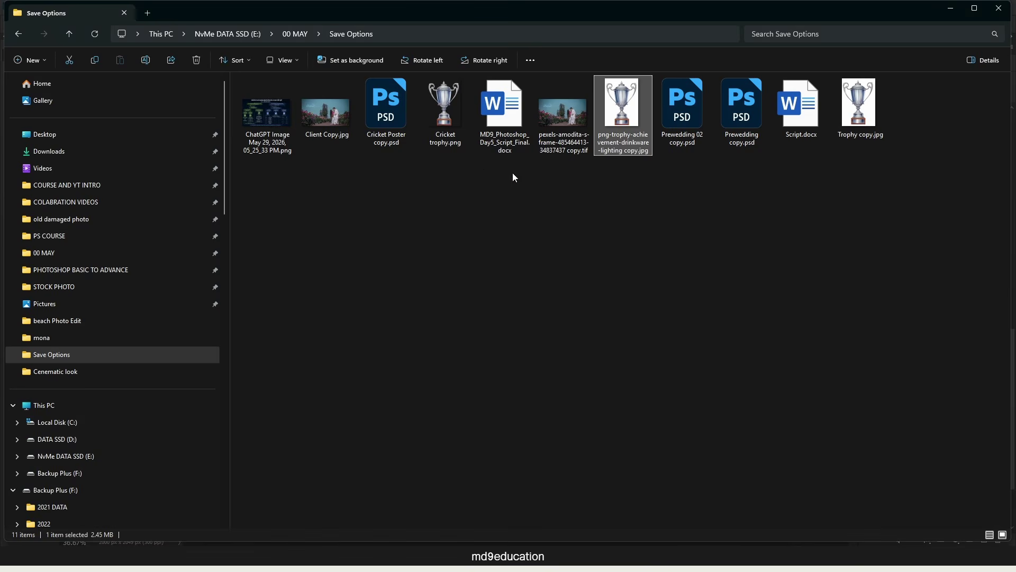
pyautogui.moveTo(451, 116); pyautogui.dragTo(458, 186)
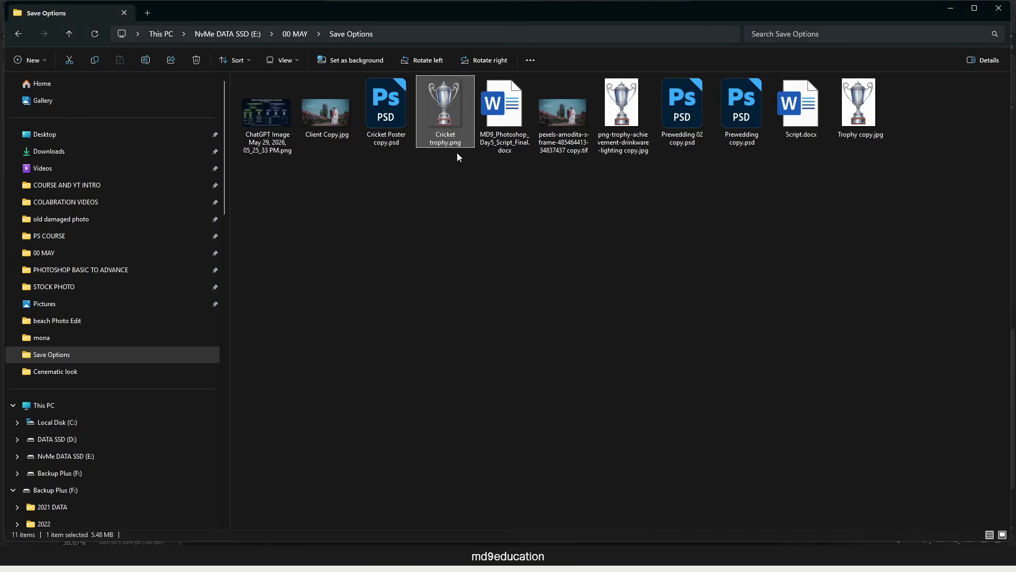
pyautogui.moveTo(446, 124); pyautogui.dragTo(562, 276)
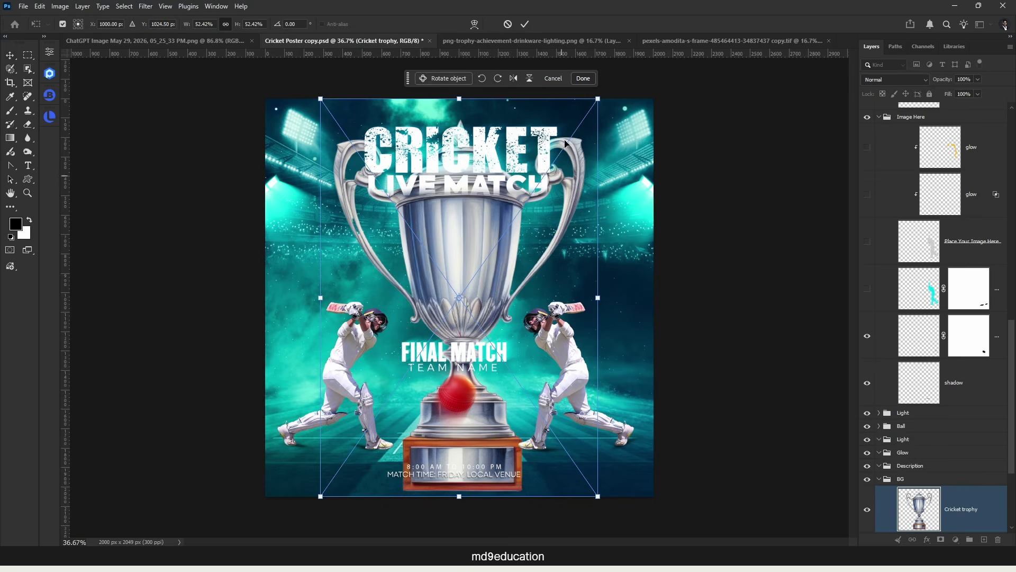
# - Scale the placed PNG trophy to about 17.3%, position it between the title and the FINAL MATCH text, and commit the placement
pyautogui.moveTo(597, 99); pyautogui.dragTo(501, 236)
pyautogui.moveTo(473, 286); pyautogui.dragTo(467, 241)
pyautogui.moveTo(497, 314)
pyautogui.mouseDown()
pyautogui.moveTo(509, 323)
pyautogui.moveTo(501, 321)
pyautogui.mouseUp()
pyautogui.moveTo(453, 183); pyautogui.dragTo(453, 204)
pyautogui.moveTo(456, 261)
pyautogui.mouseDown()
pyautogui.moveTo(457, 288)
pyautogui.moveTo(458, 263)
pyautogui.mouseUp()
pyautogui.moveTo(451, 214); pyautogui.dragTo(453, 205)
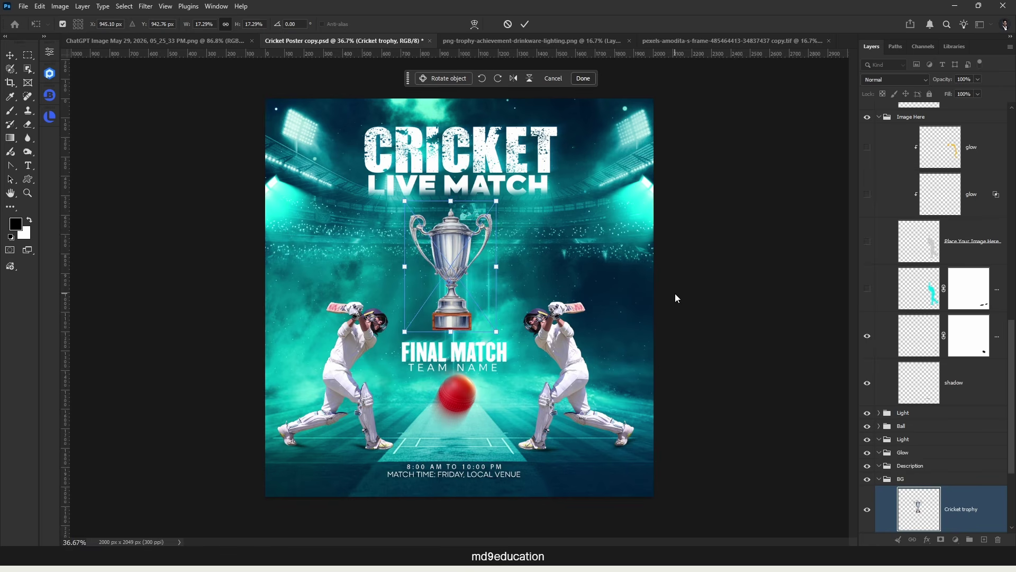
pyautogui.press('Return')
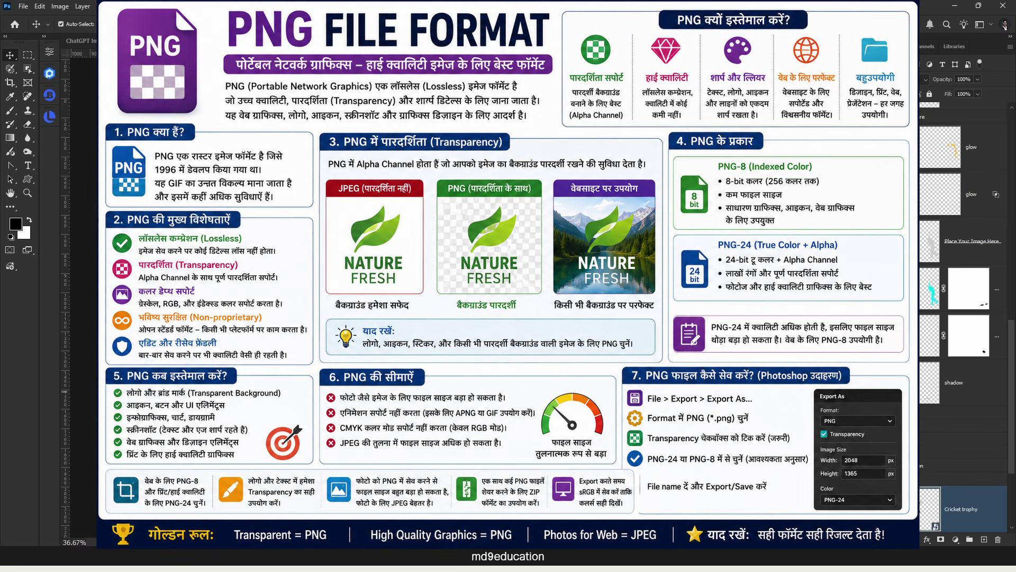
# - Examine the Export As format choices and PNG settings for the trophy document, and close the dialog without exporting
pyautogui.hotkey('ctrl', 'Tab')
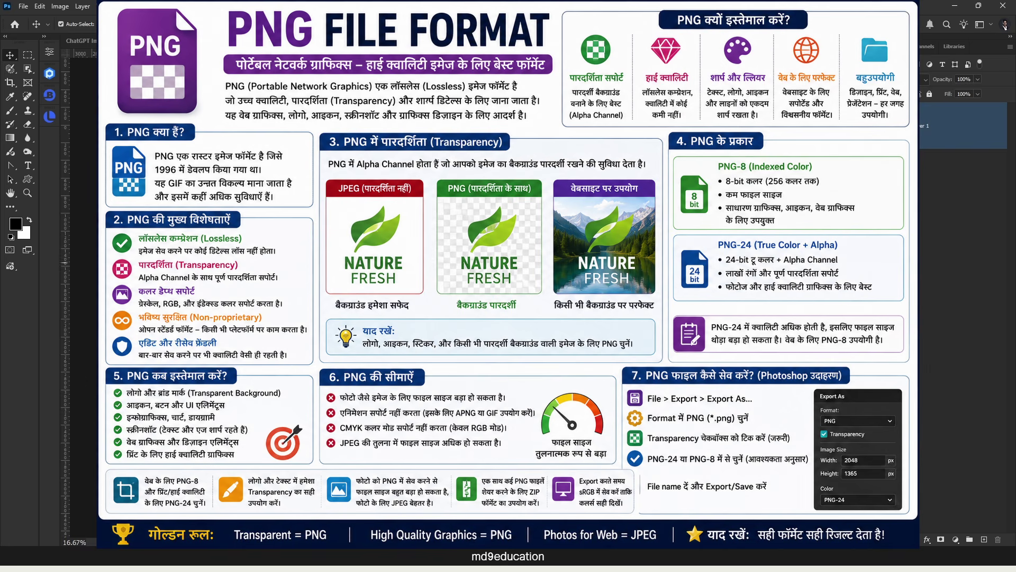
pyautogui.click(23, 7)
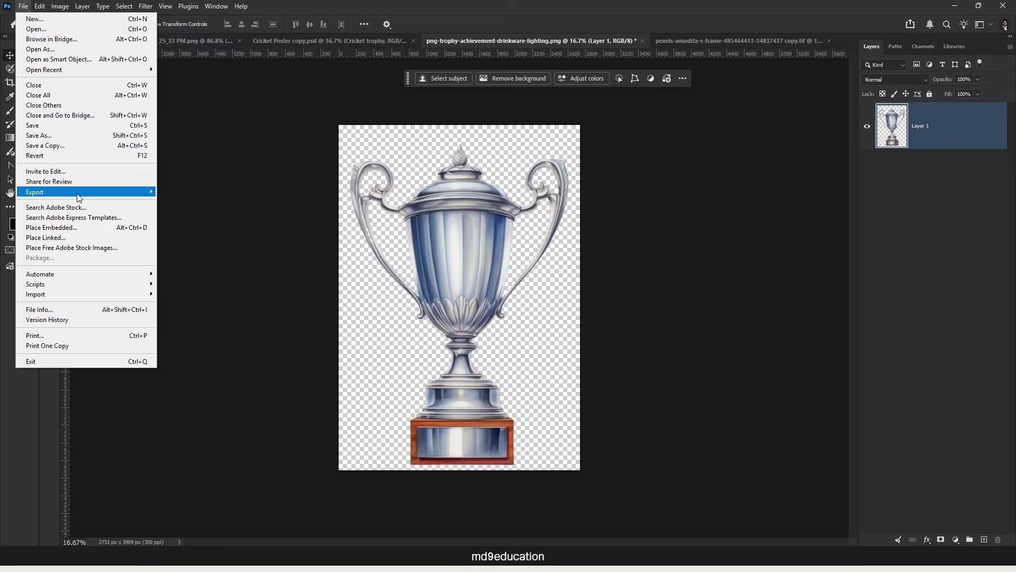
pyautogui.moveTo(82, 197)
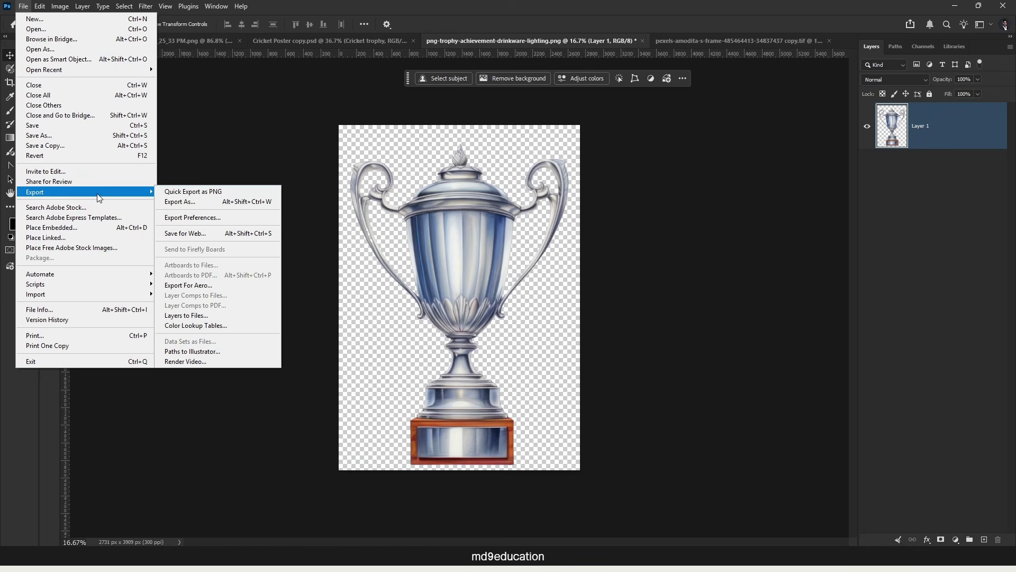
pyautogui.click(200, 204)
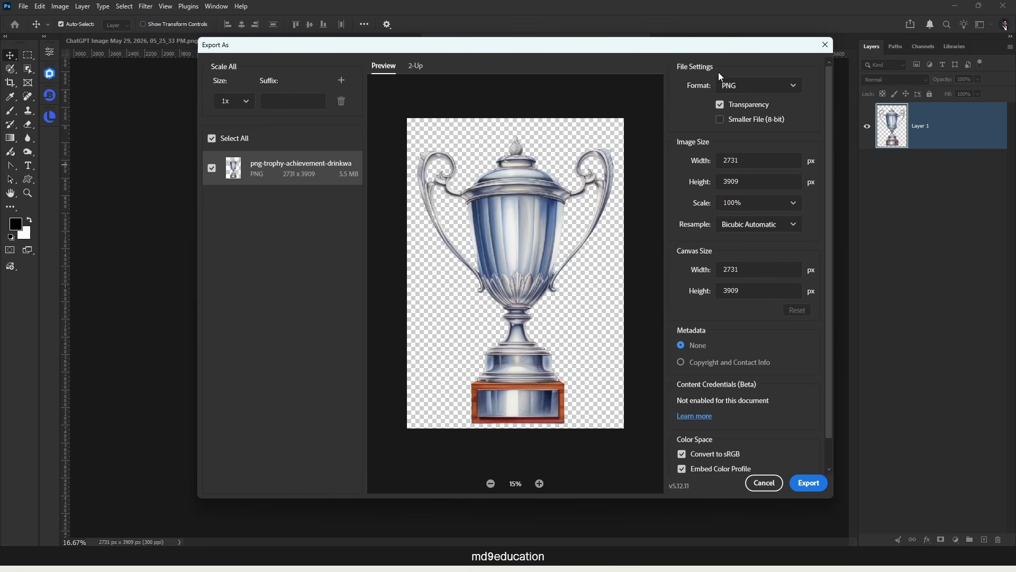
pyautogui.click(797, 86)
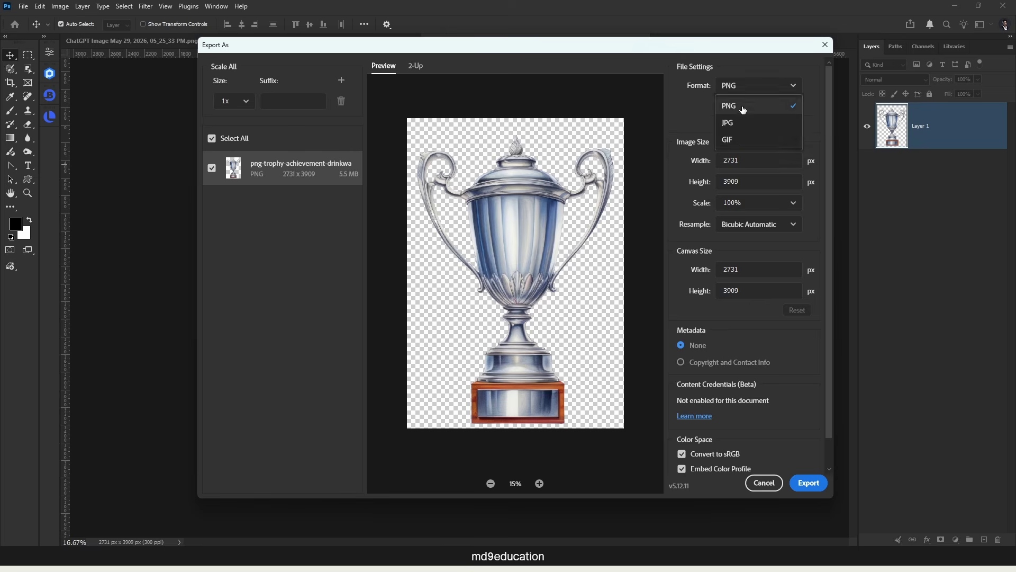
pyautogui.click(784, 107)
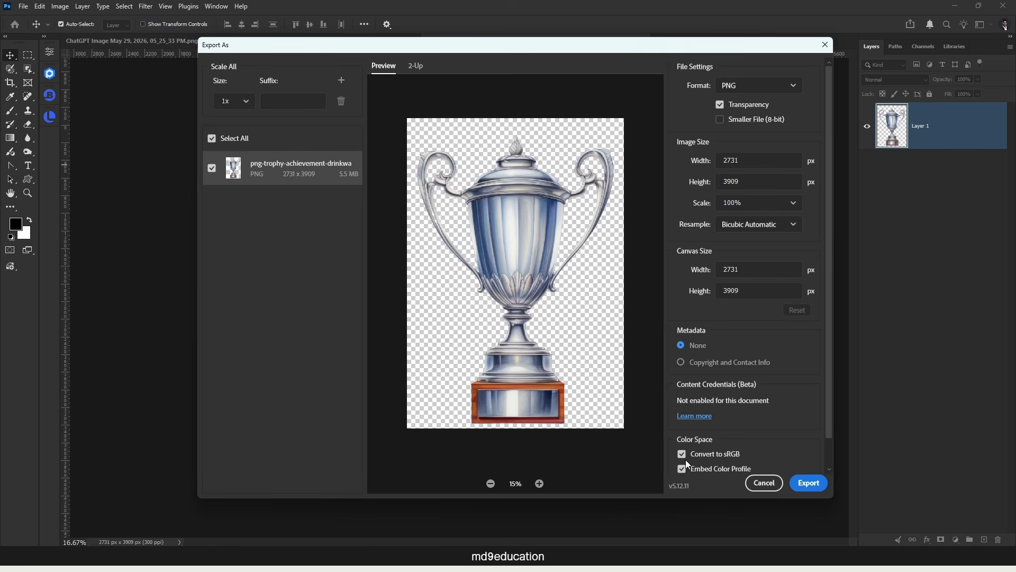
pyautogui.click(762, 483)
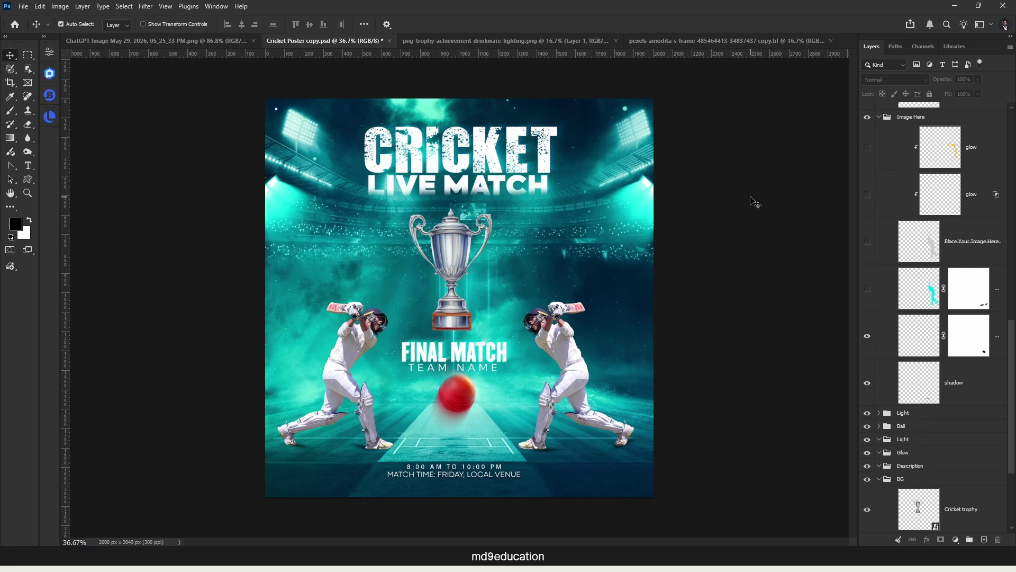
# - Start an Export As of the cricket poster and set its format to JPG
pyautogui.click(23, 6)
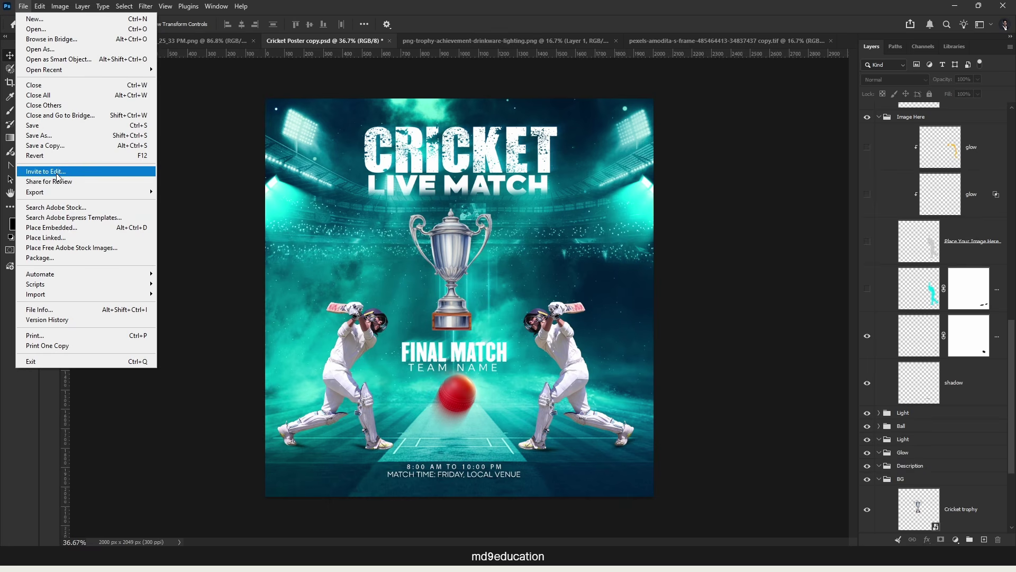
pyautogui.moveTo(69, 195)
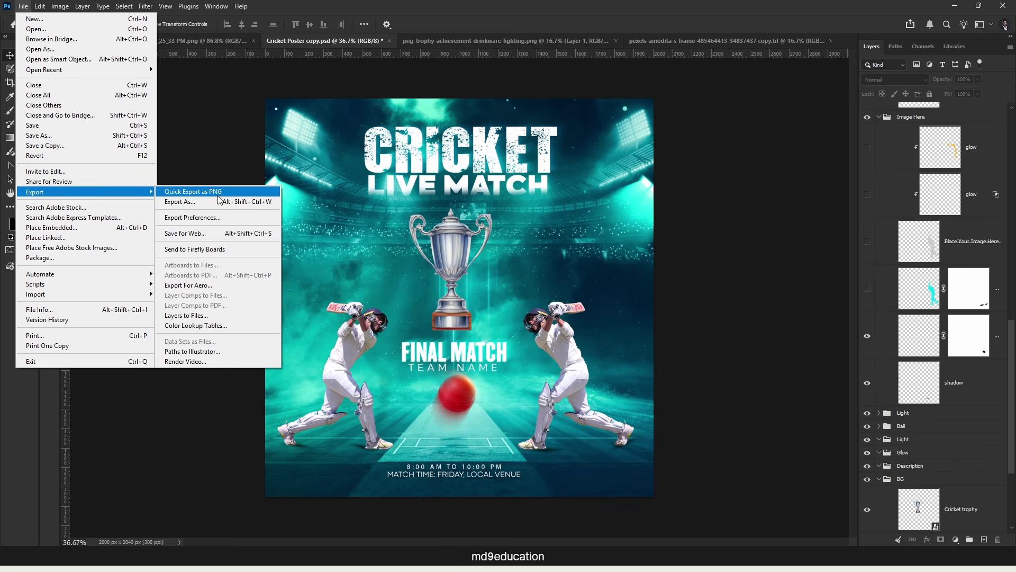
pyautogui.click(278, 202)
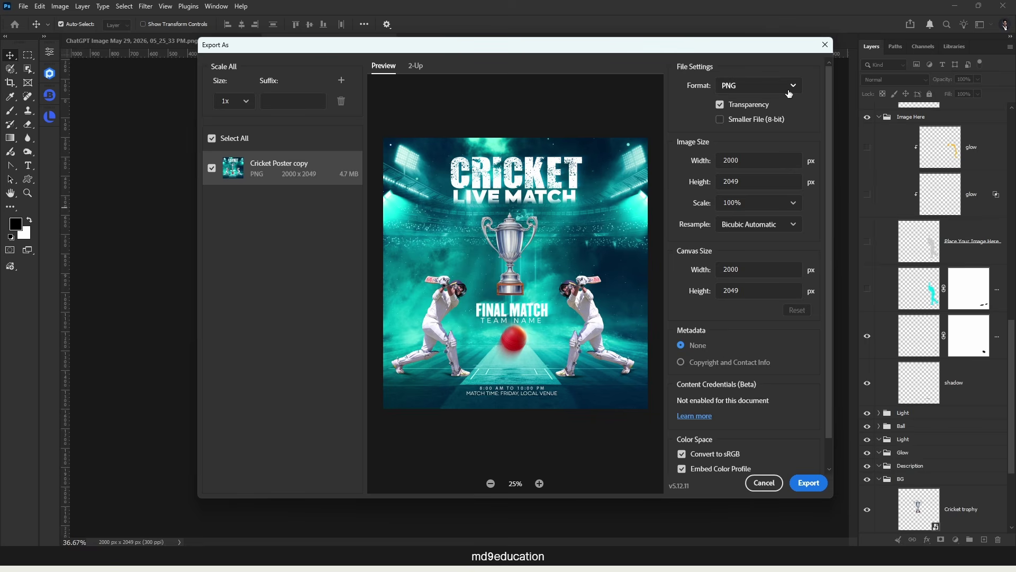
pyautogui.click(788, 92)
pyautogui.click(813, 108)
pyautogui.click(790, 91)
pyautogui.click(747, 125)
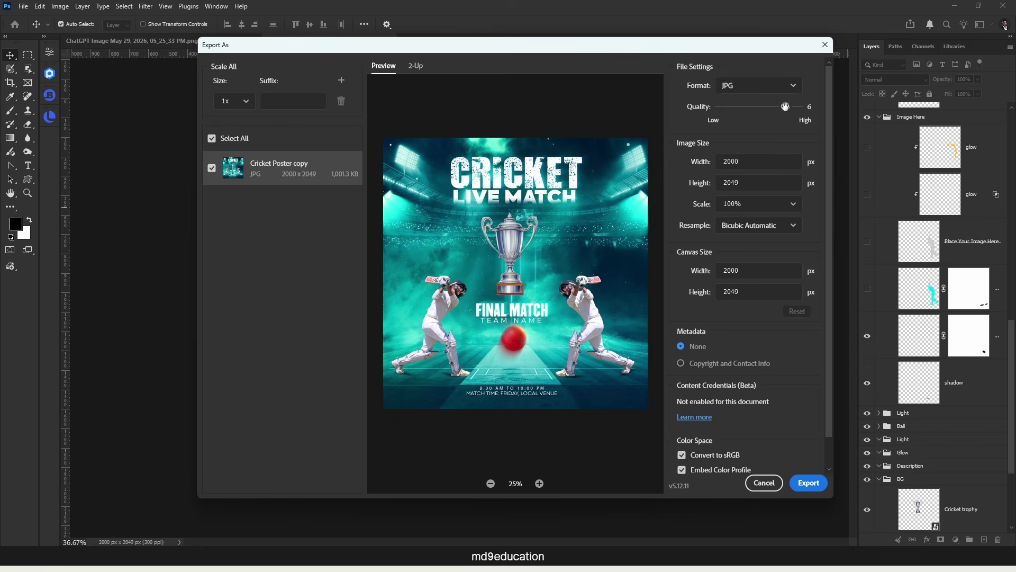
# - Try the lowest JPG quality, set the quality to 7 and review the remaining export settings
pyautogui.moveTo(785, 106); pyautogui.dragTo(720, 107)
pyautogui.moveTo(720, 107); pyautogui.dragTo(847, 114)
pyautogui.moveTo(830, 123); pyautogui.dragTo(824, 199)
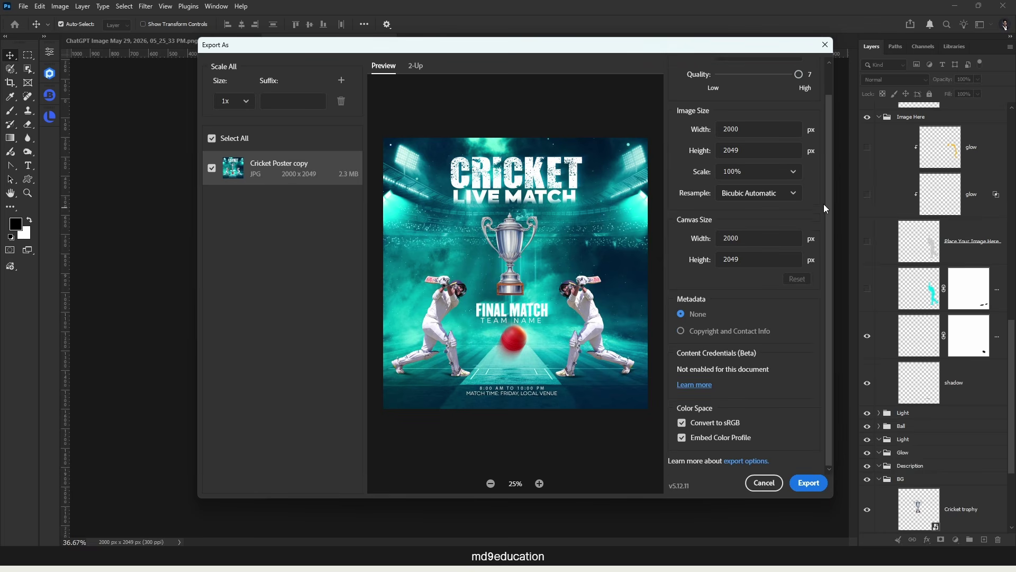